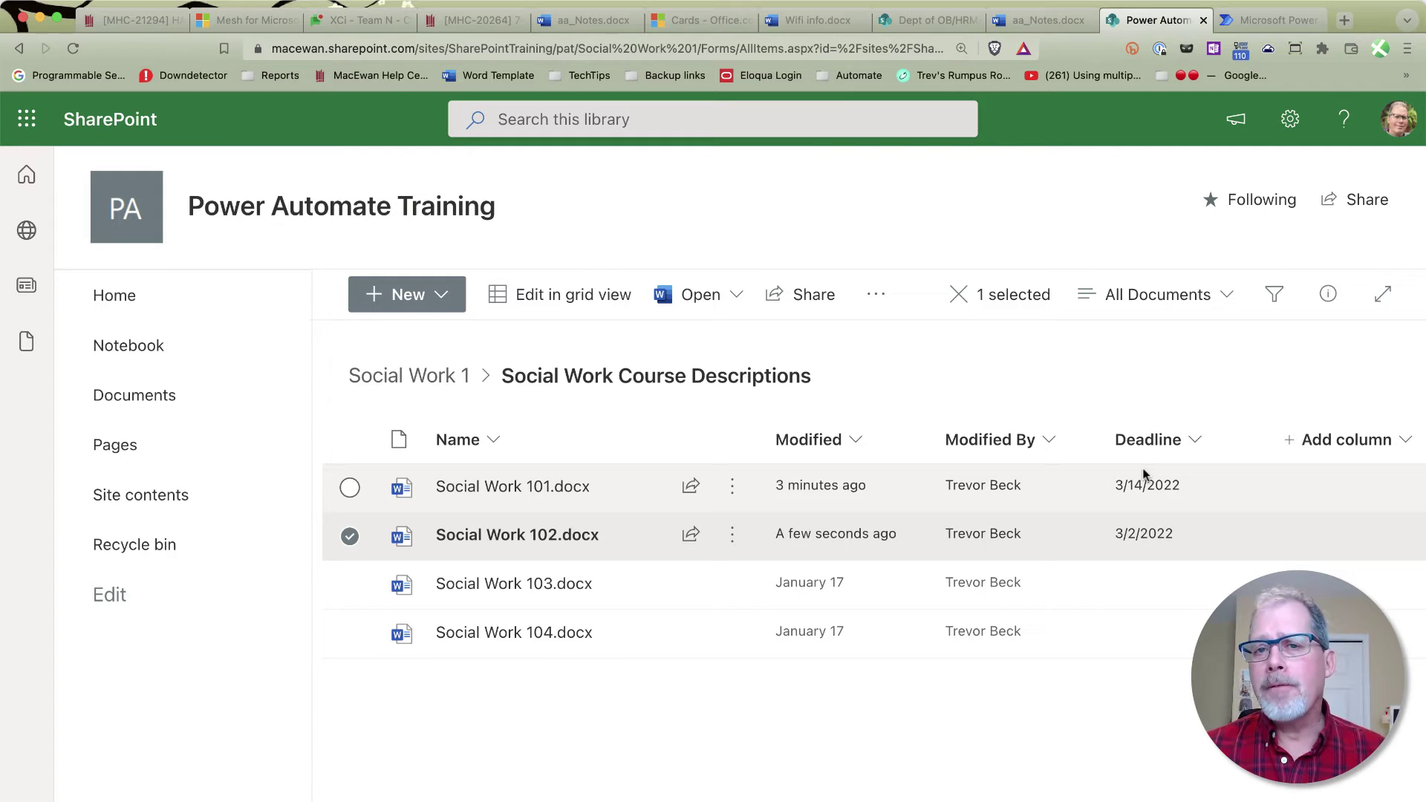
Start a new library column named "Overdue check" with Calculated (calculation based on other columns) as its information type
click(1399, 443)
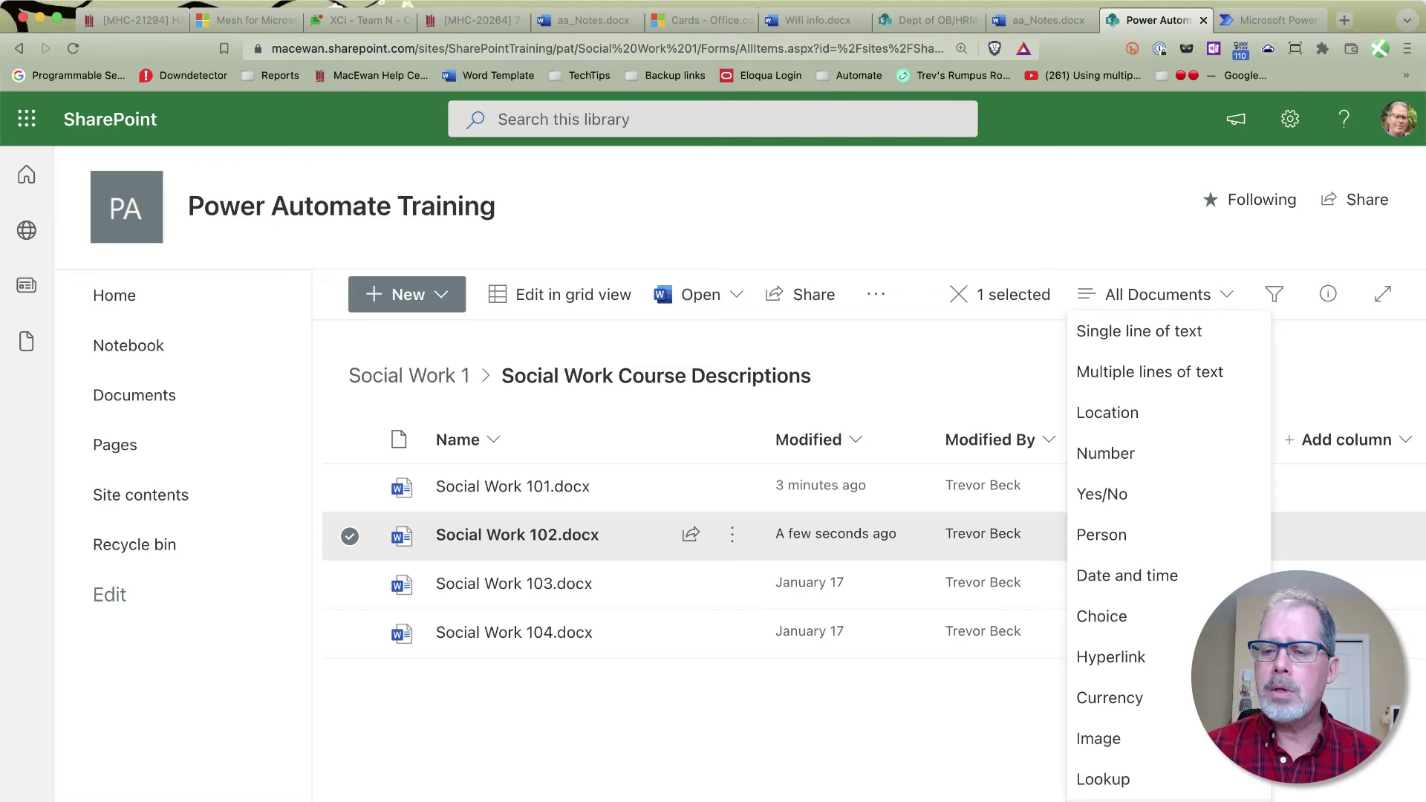
key(super+r)
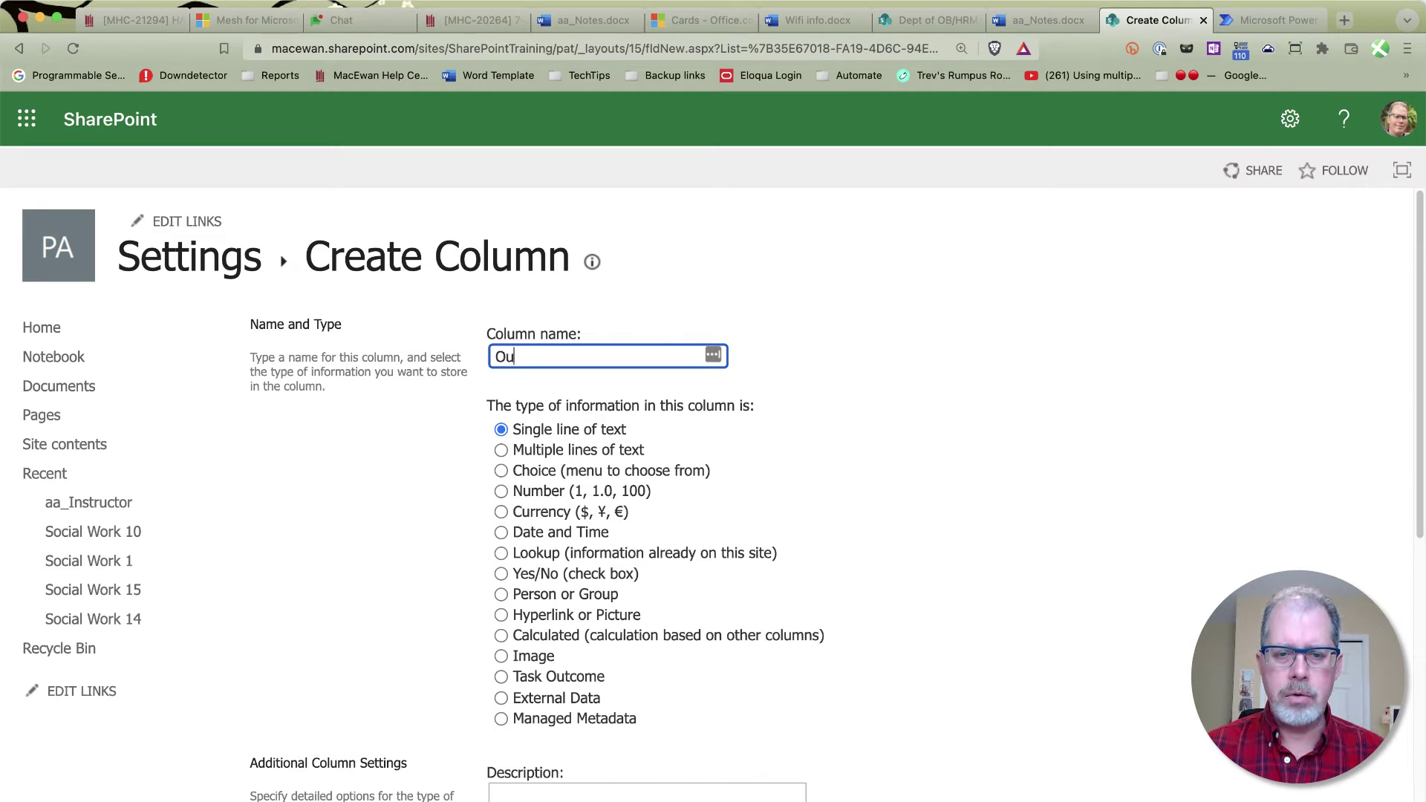
key(BackSpace)
text(verdue check)
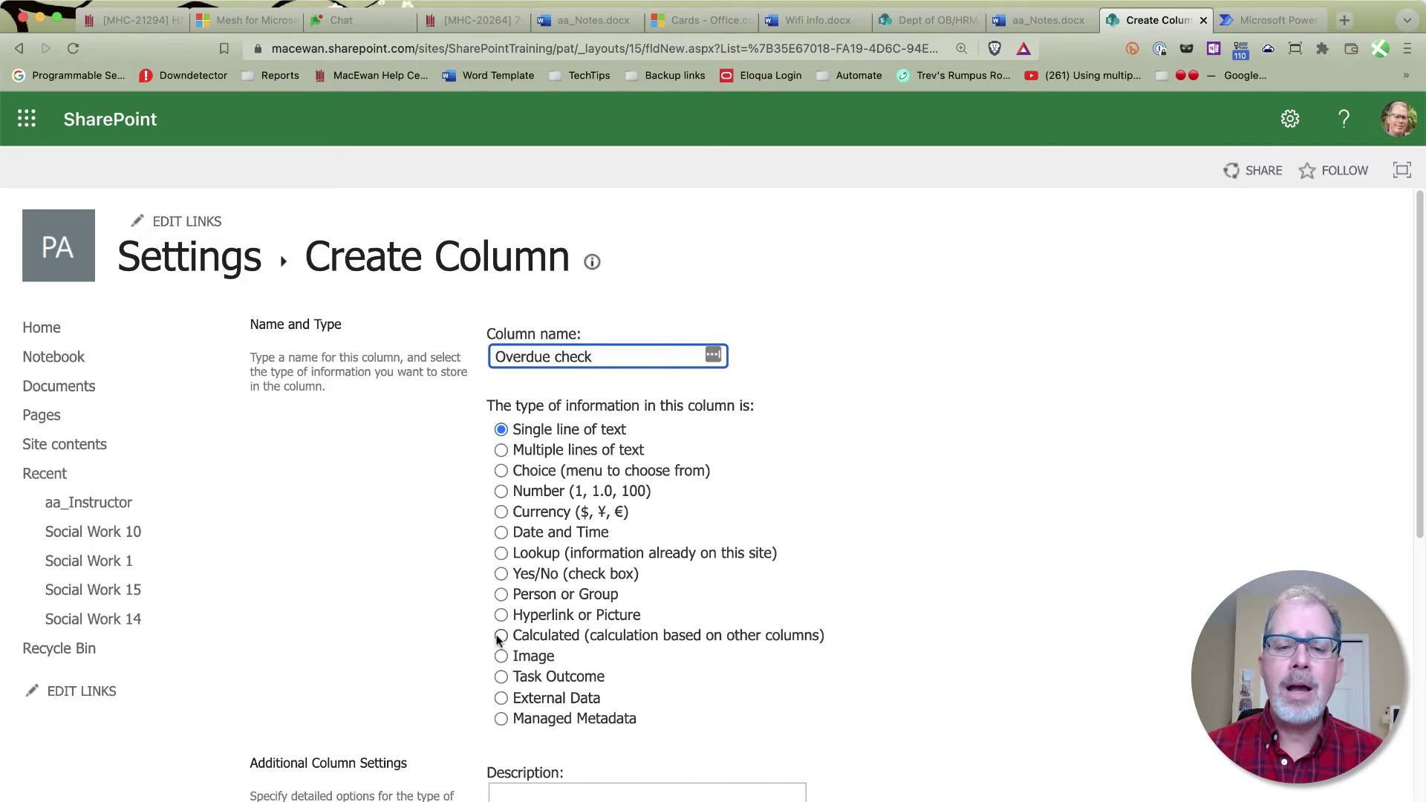
click(501, 636)
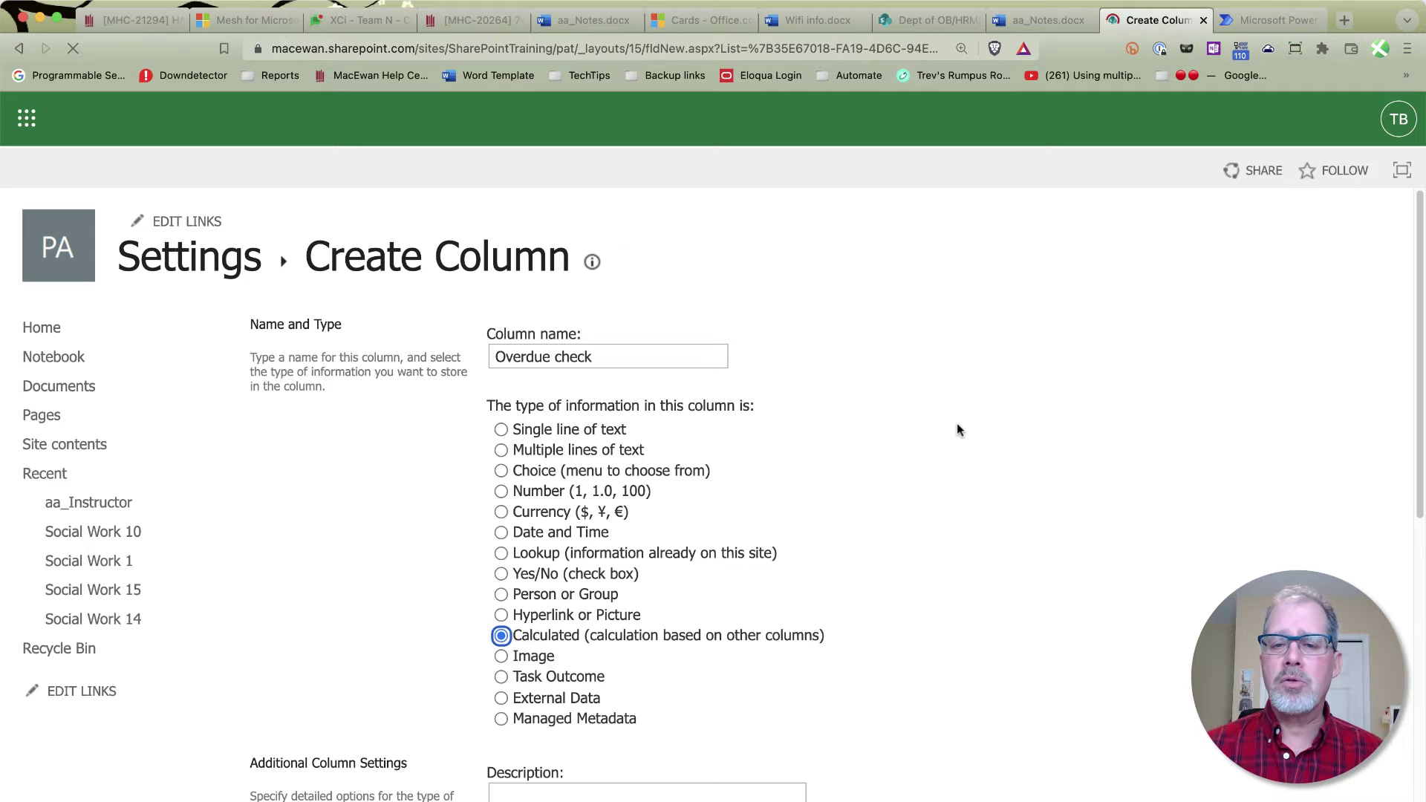
Enter the column formula =NOW()>[Deadline], inserting the reference from the available Deadline column
scroll(957, 429, down, 8)
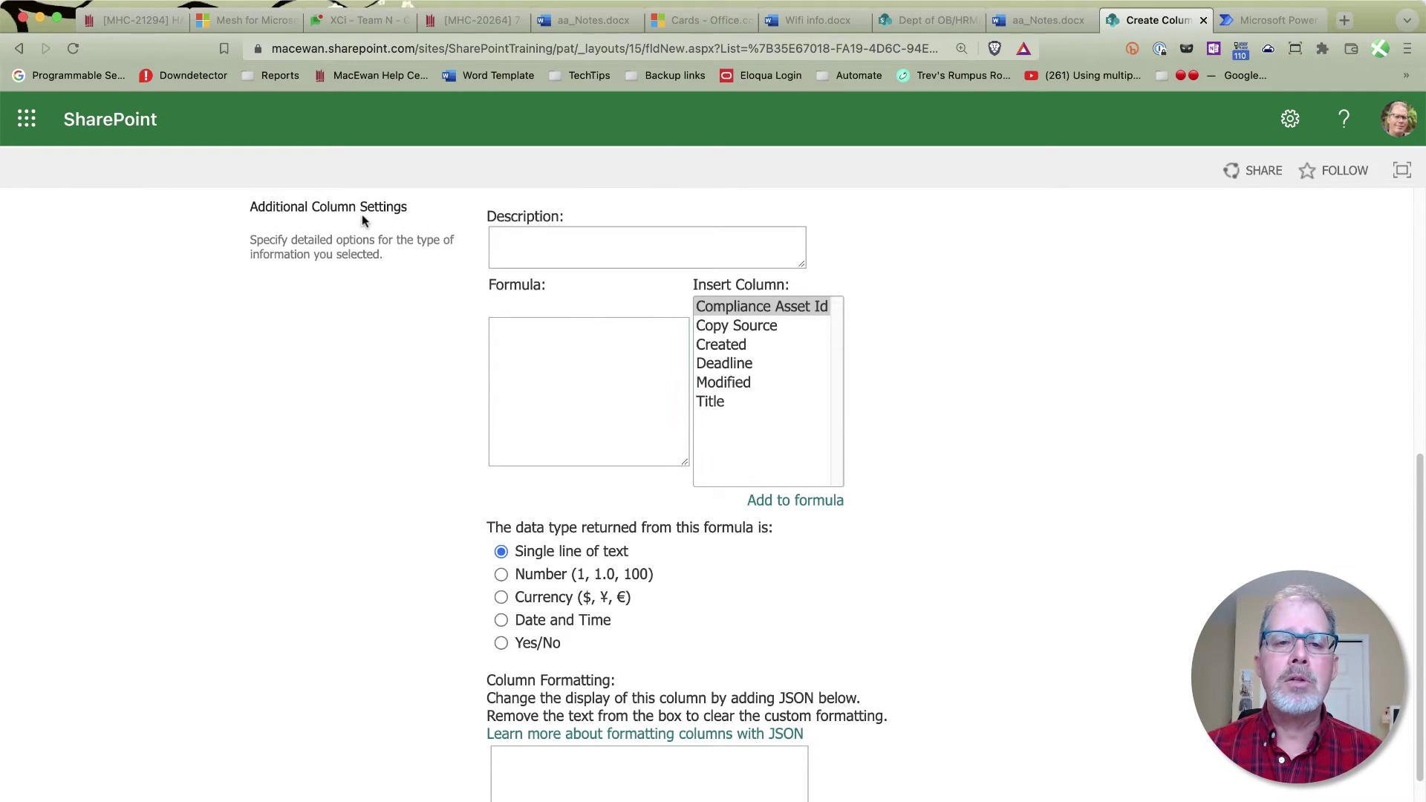
click(520, 349)
click(524, 344)
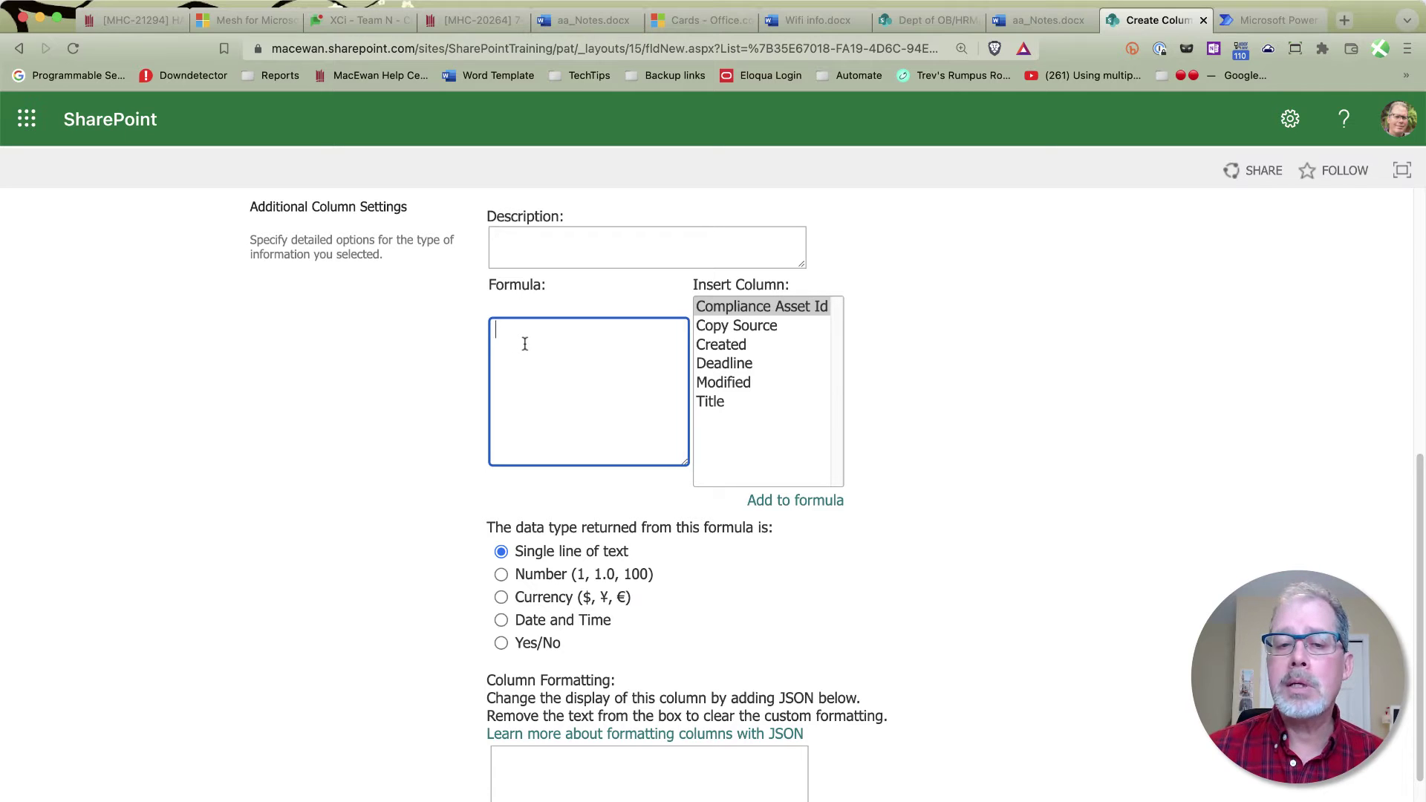
text(=NOW()>)
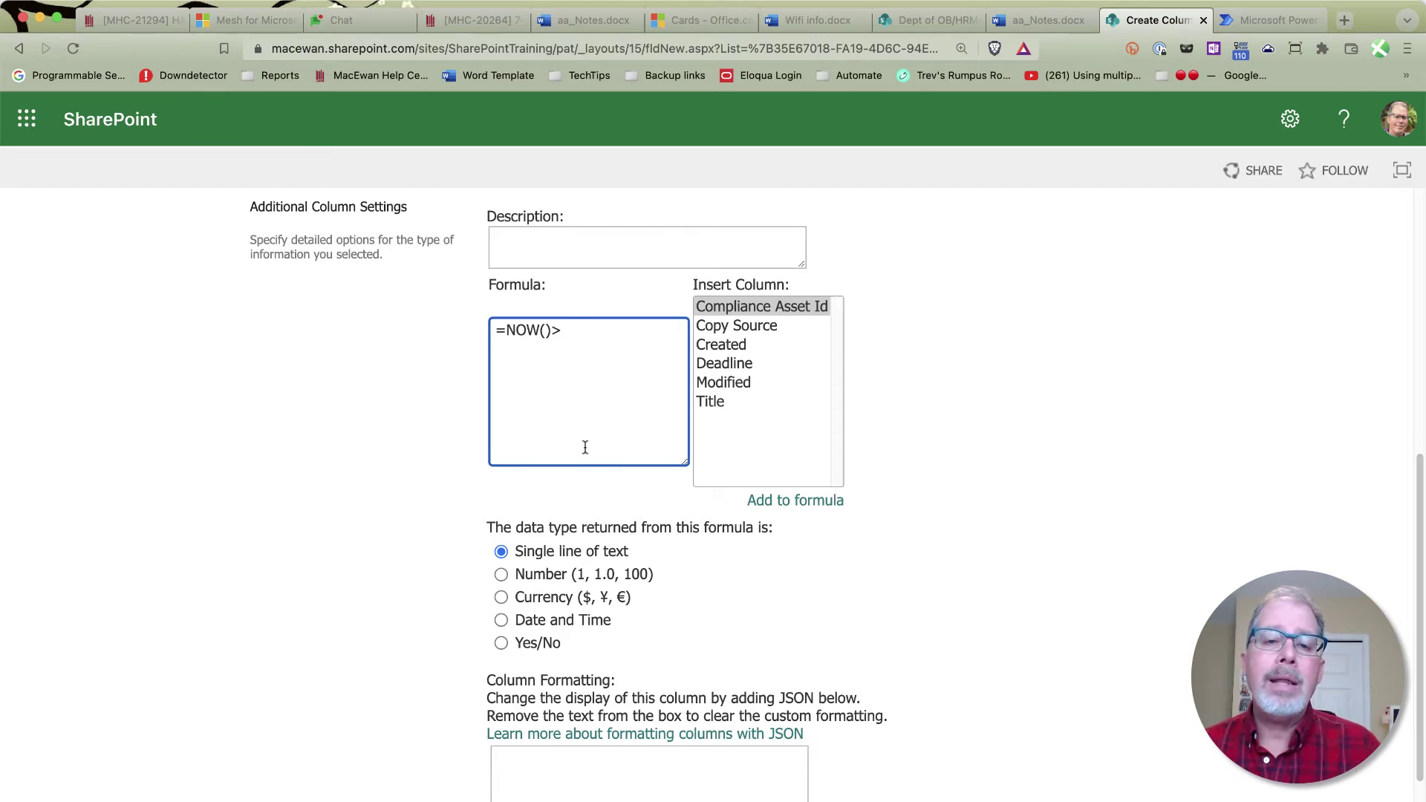
click(737, 364)
double_click(736, 364)
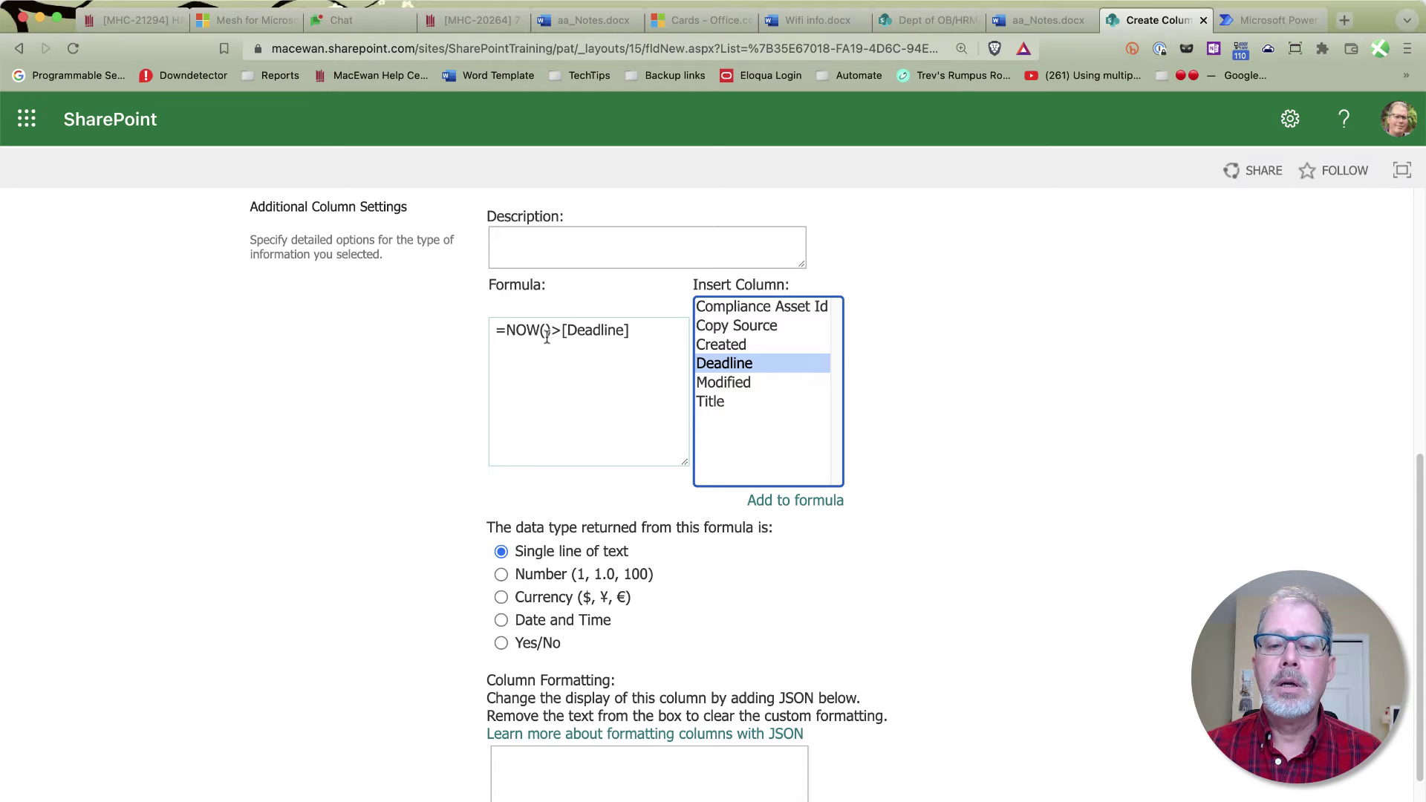
Set the data type returned by the formula to Yes/No and save the new column
click(549, 642)
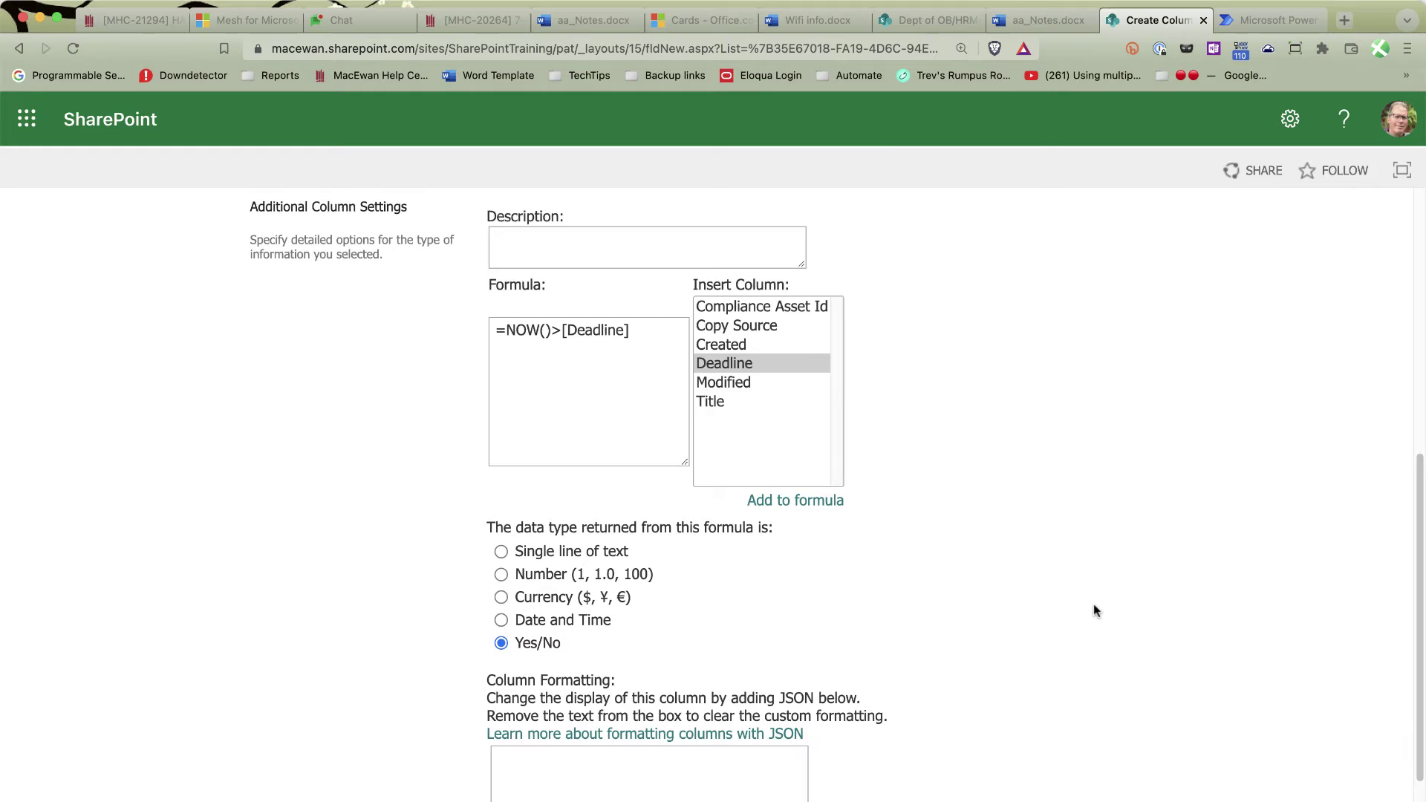
scroll(1094, 604, down, 3)
click(1254, 765)
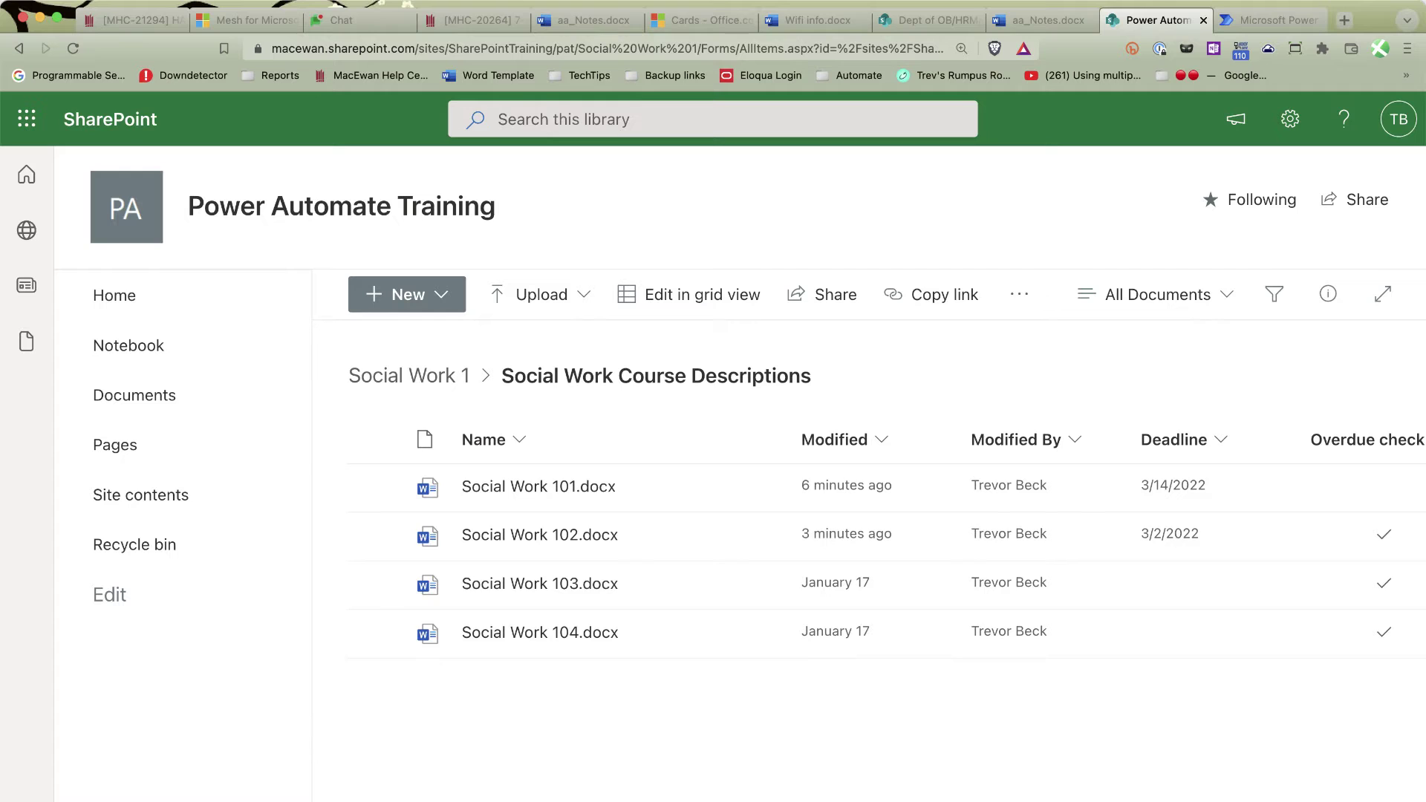
Apply the "Format yes and no" column formatting to the Overdue check column and close the formatting settings
scroll(1255, 654, right, 5)
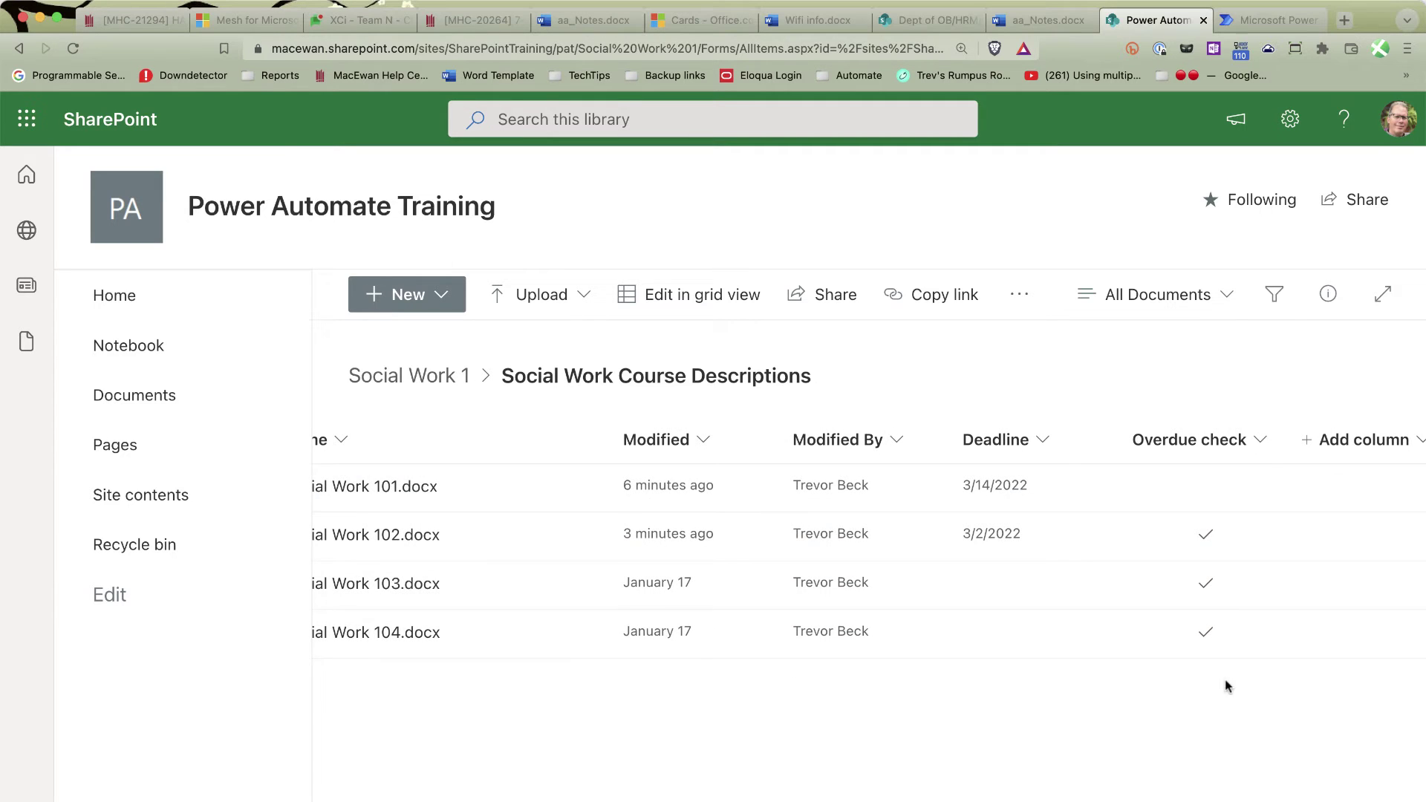
click(1259, 443)
mouse_move(1234, 654)
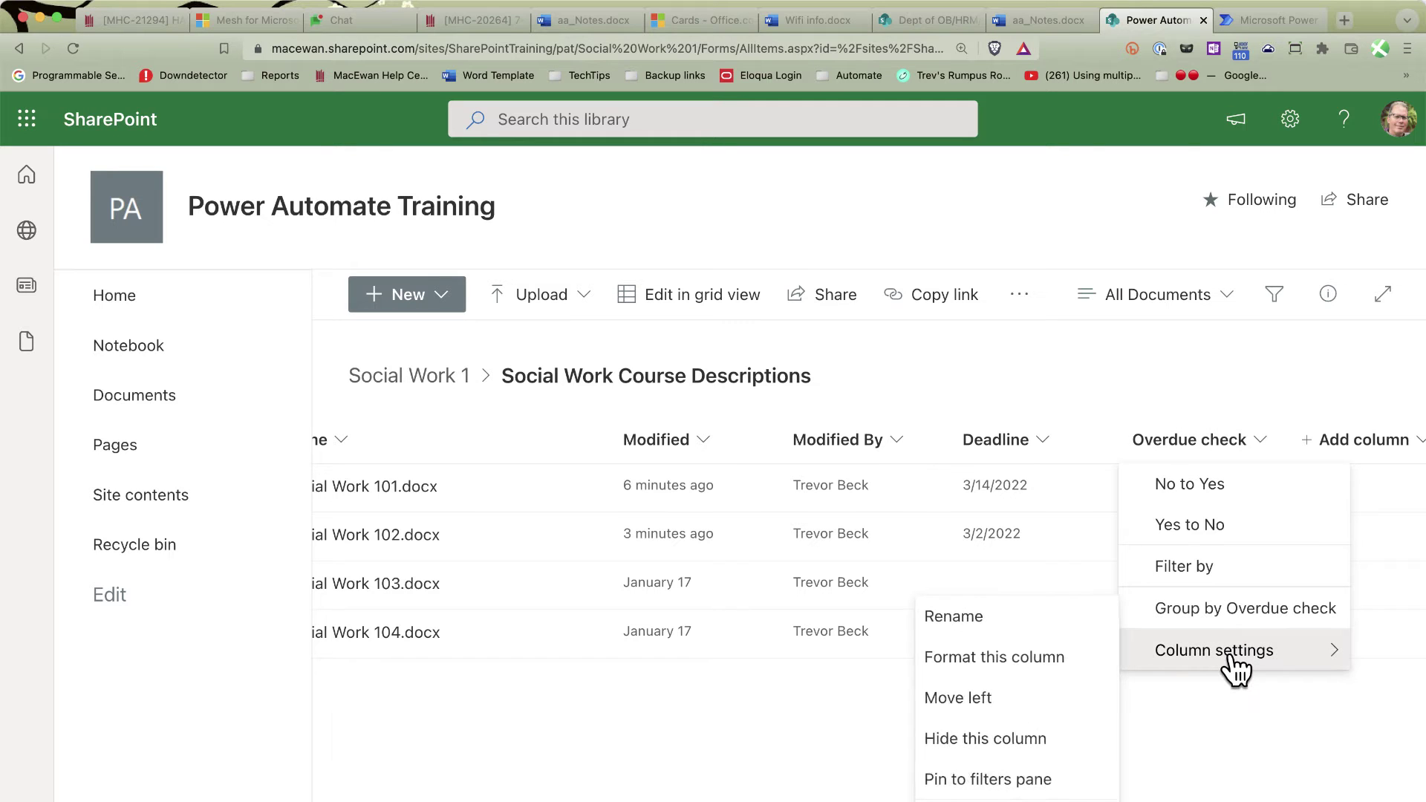
click(1049, 660)
click(1292, 592)
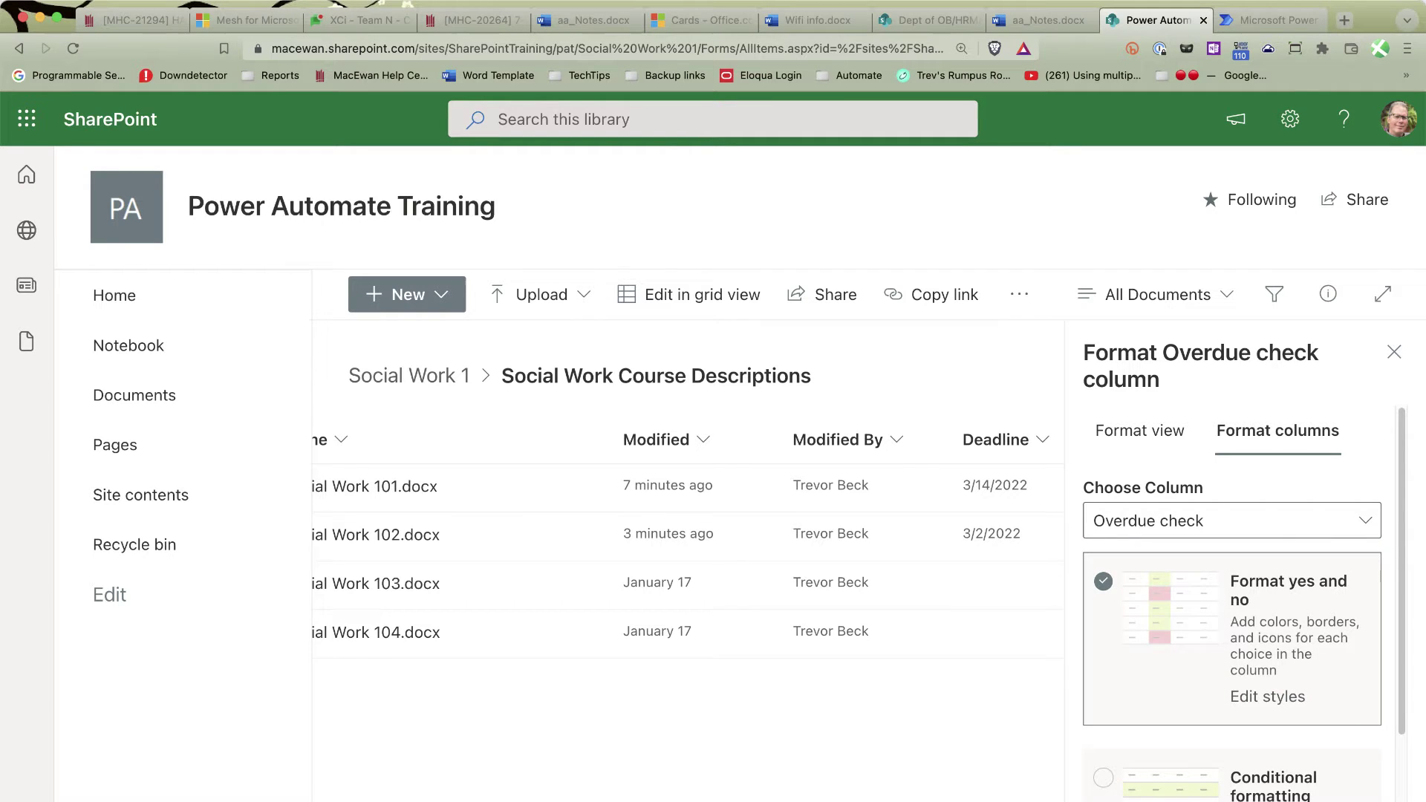
click(1394, 351)
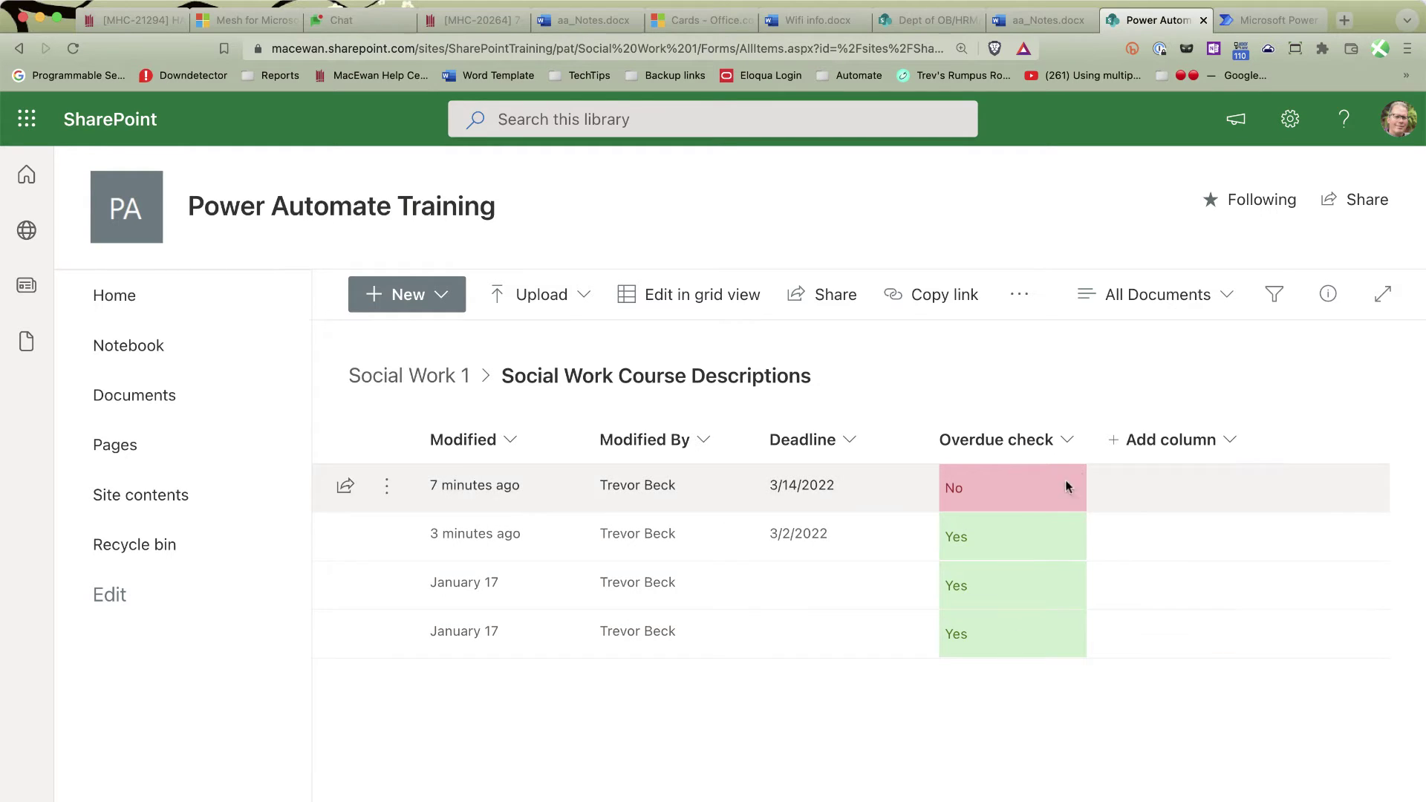
Edit the Overdue check column's yes/no styles so that Yes values get the pinkish-red fill
click(1069, 441)
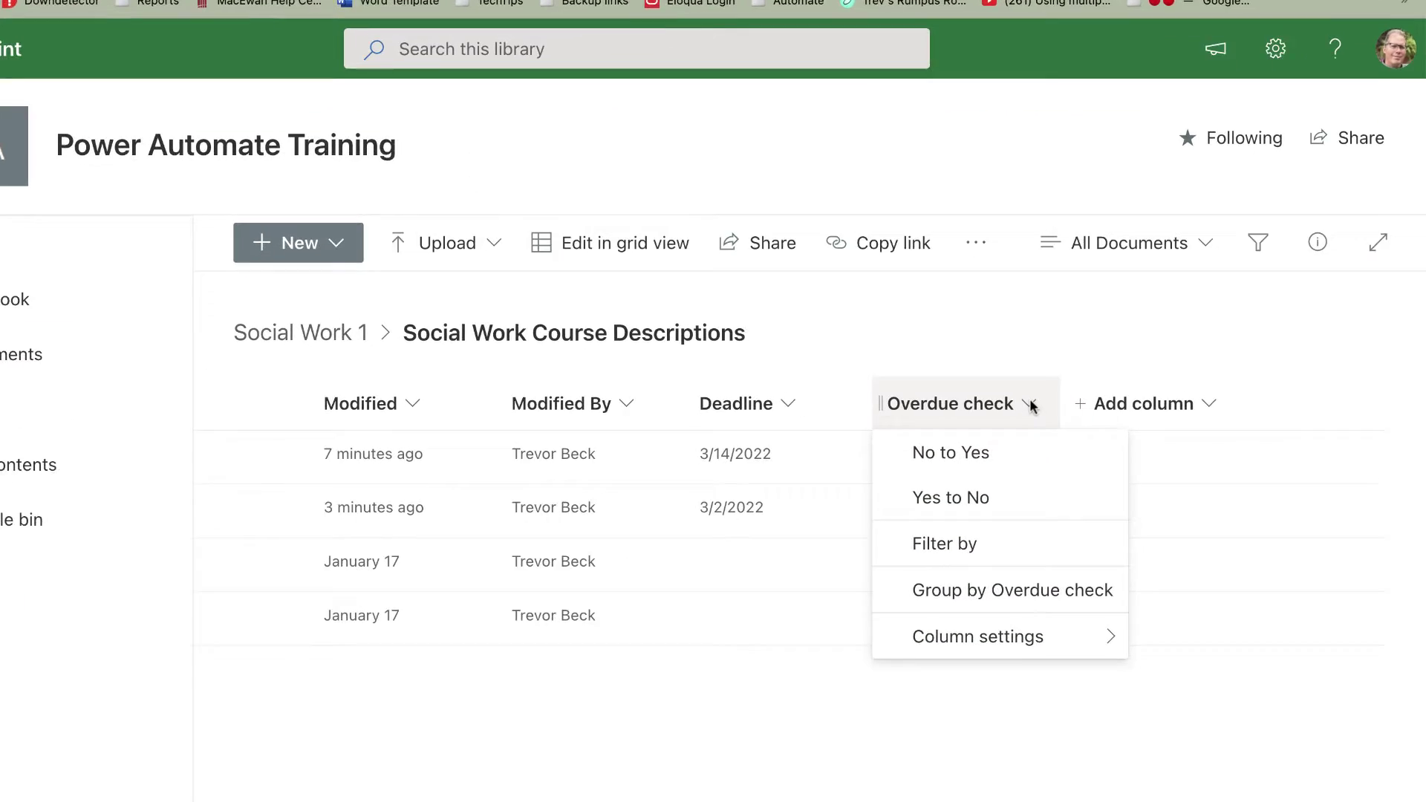
mouse_move(741, 558)
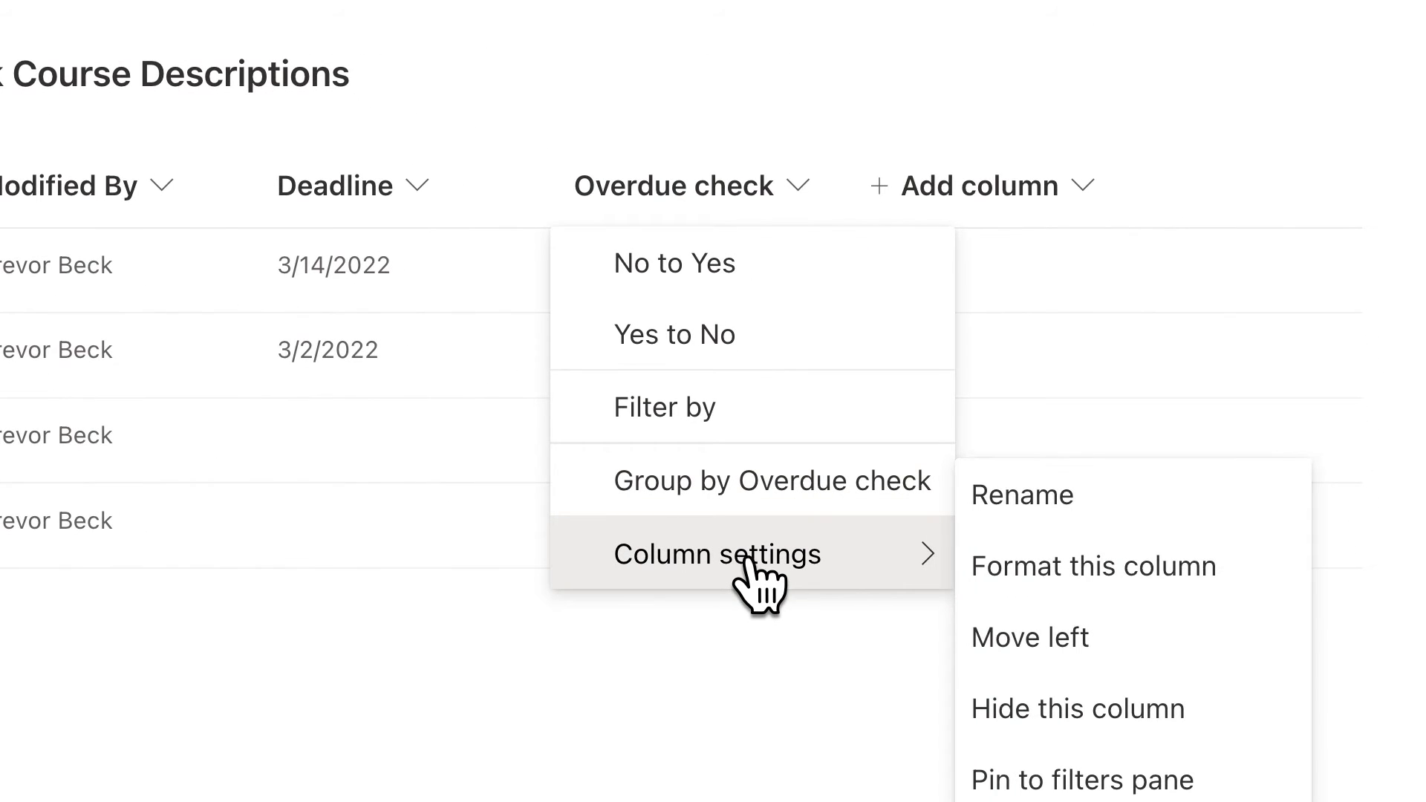
click(1181, 571)
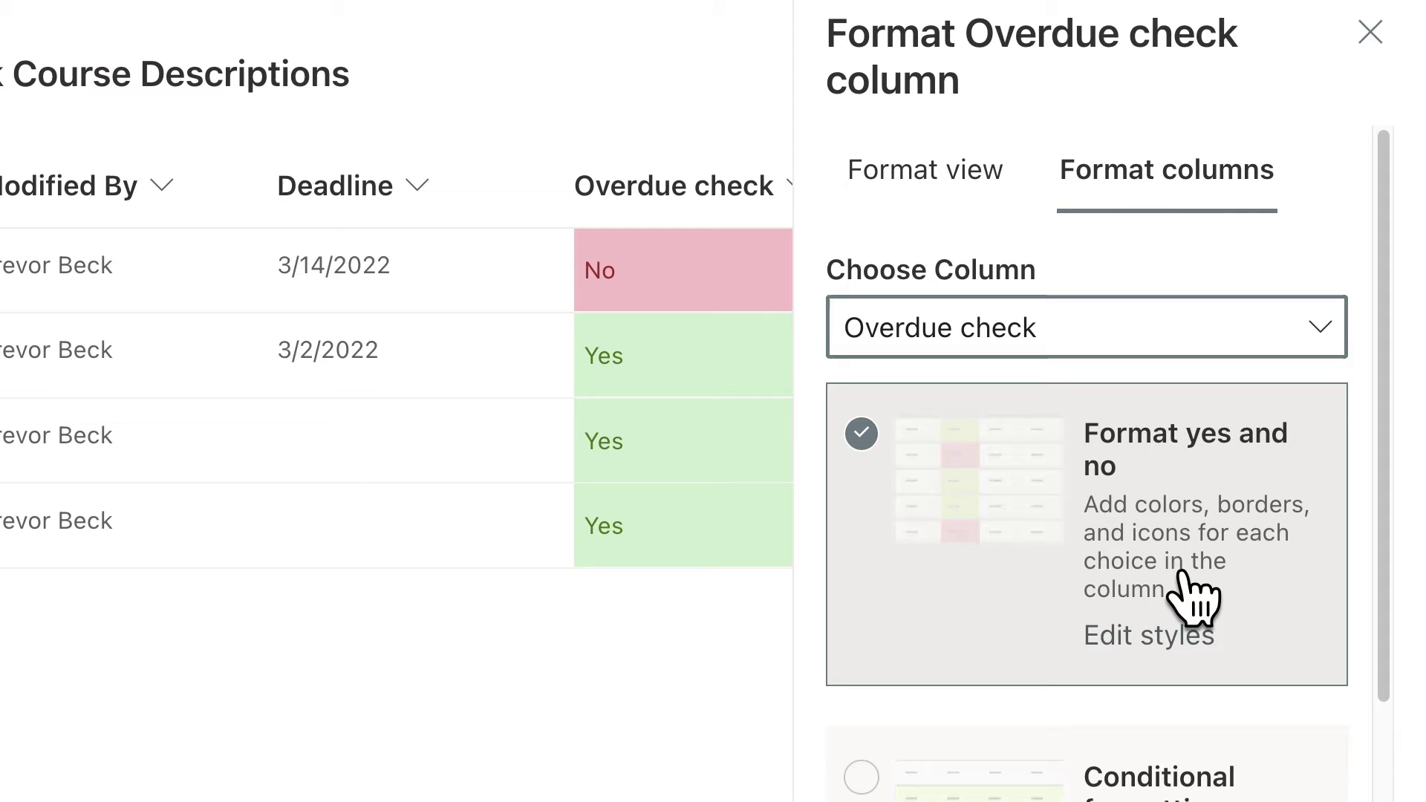
click(1136, 637)
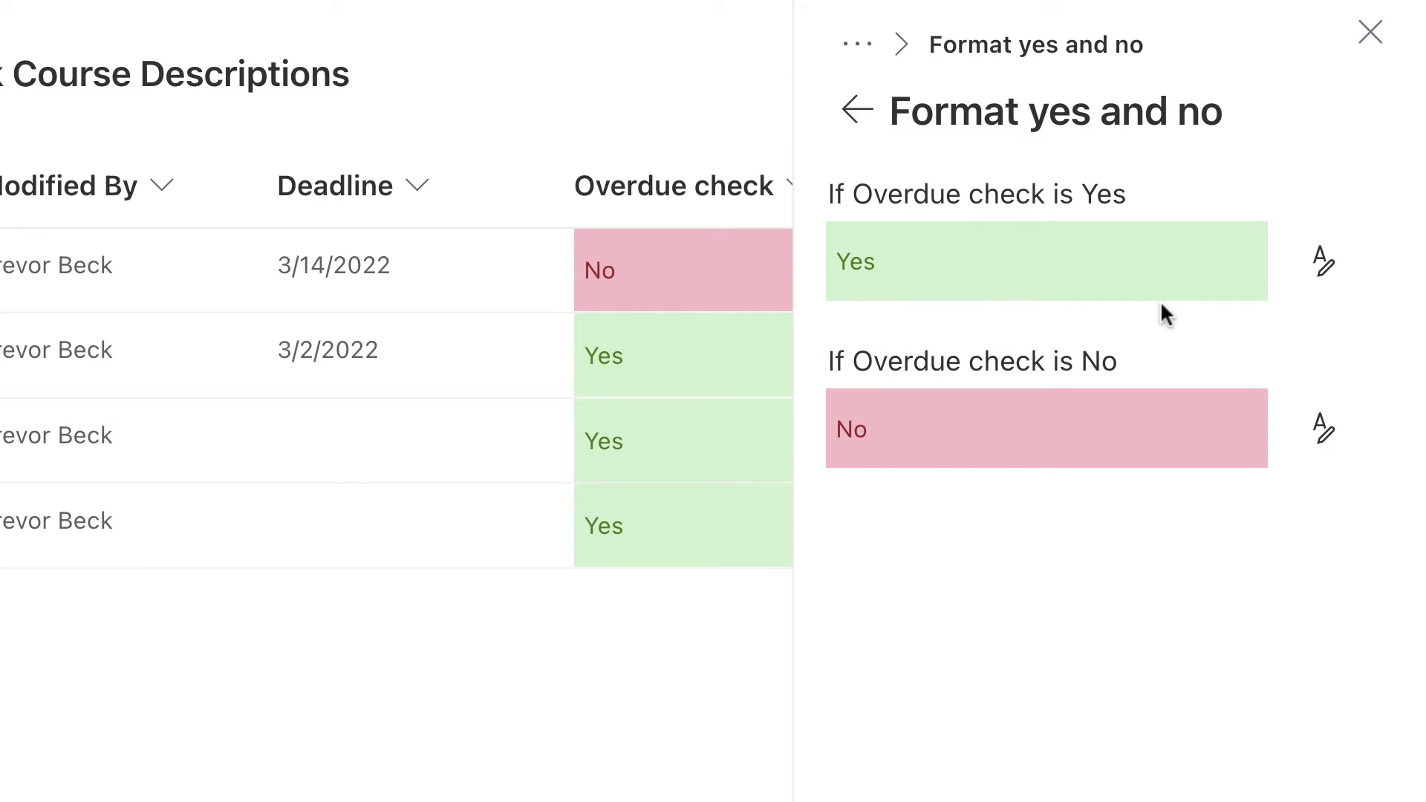
click(1329, 278)
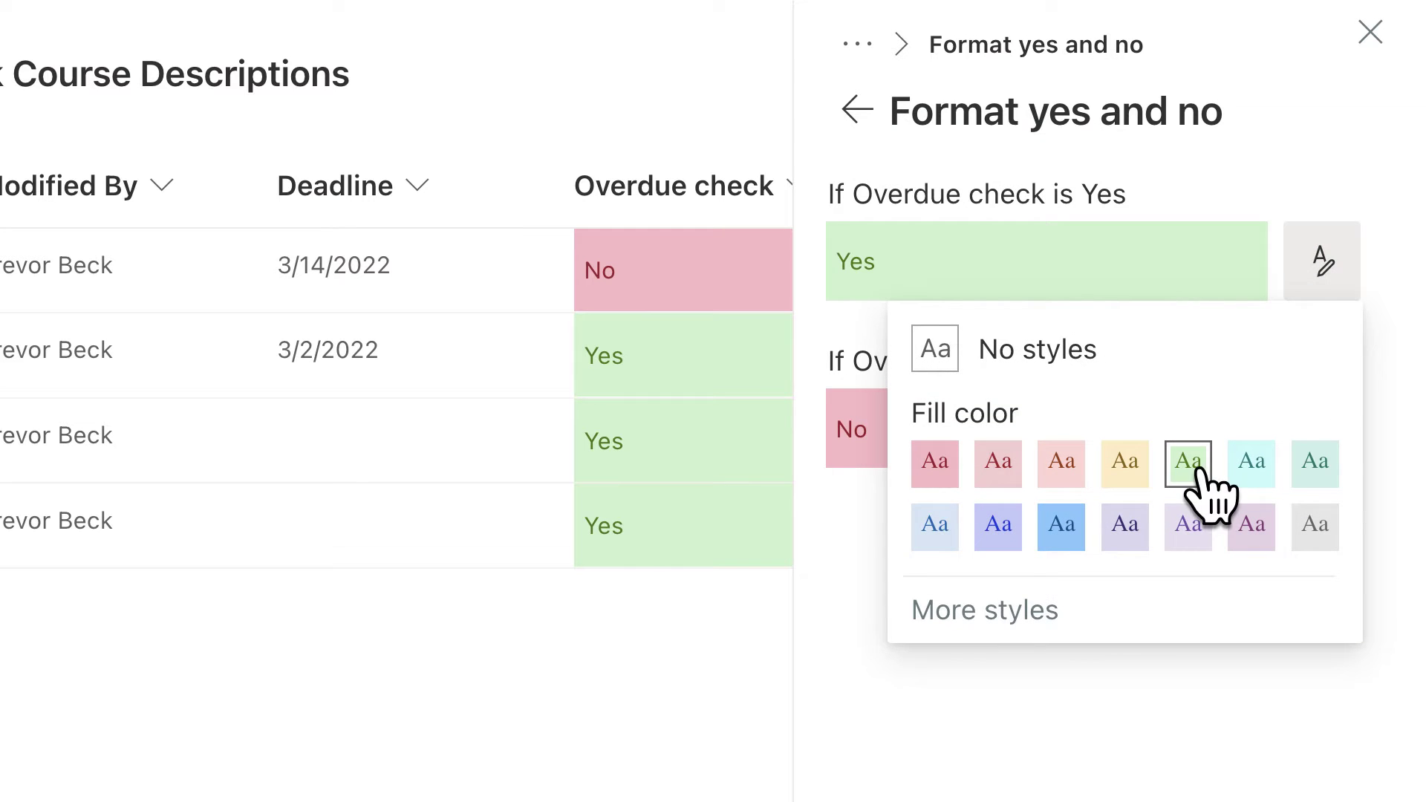
click(936, 464)
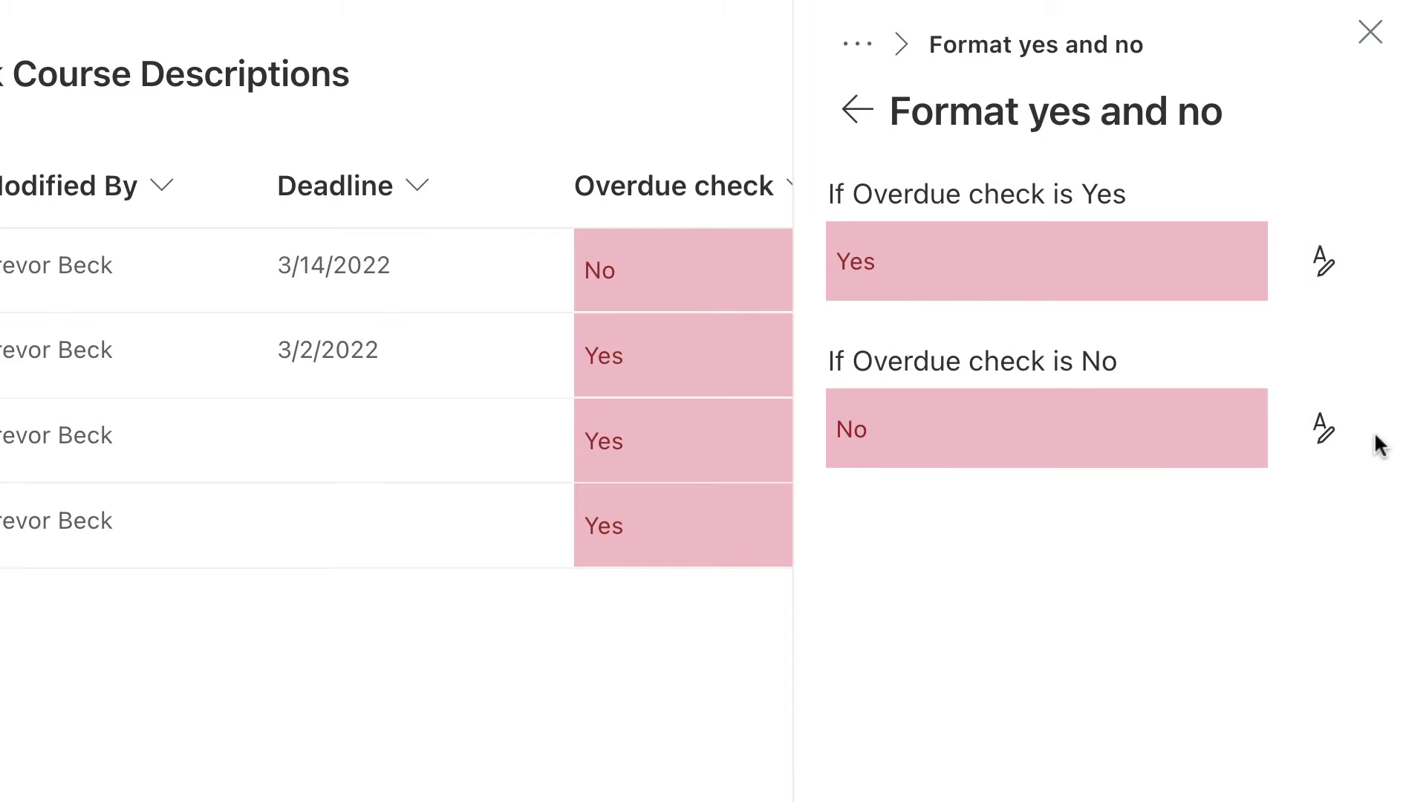
Give No values in the Overdue check column the light green fill and close the formatting settings
click(1323, 429)
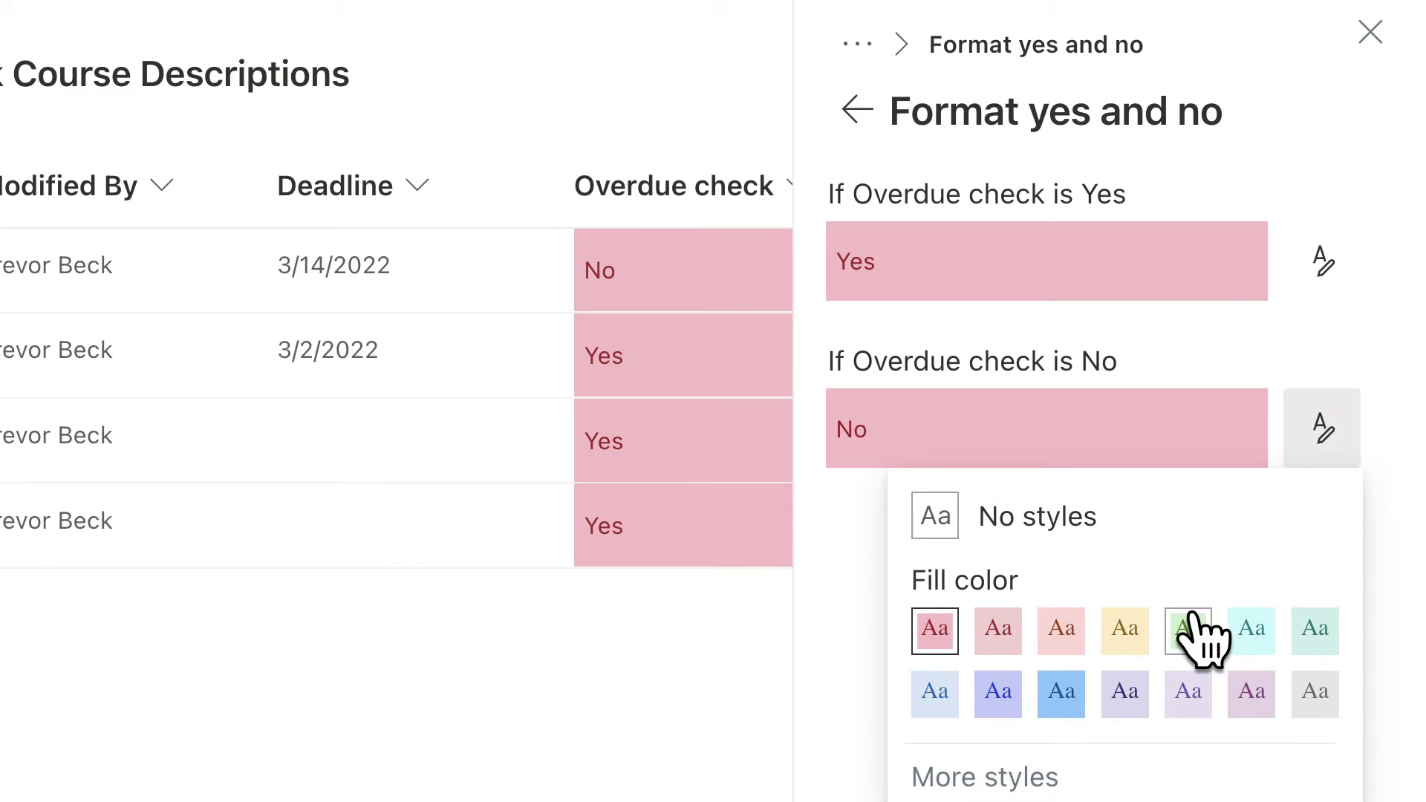
click(1189, 630)
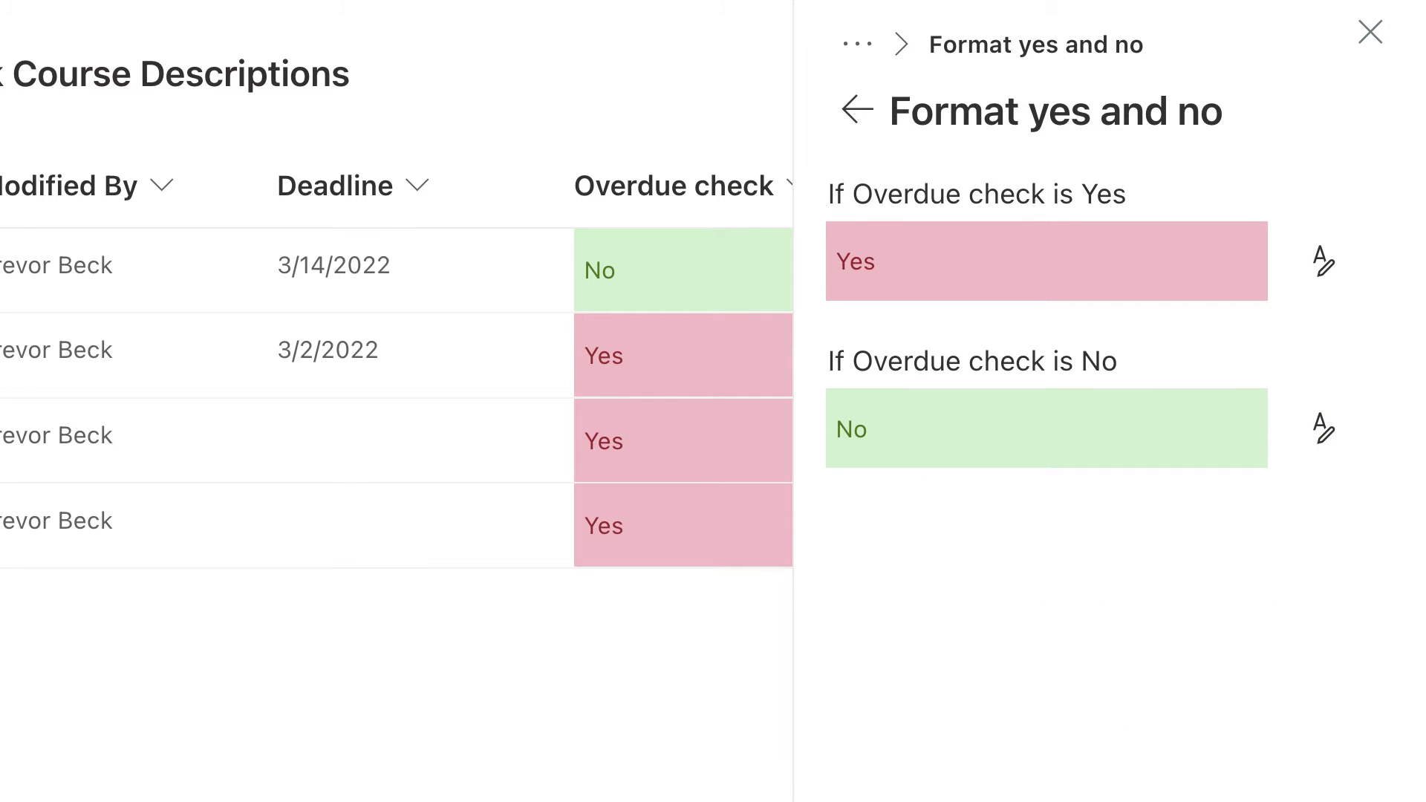
click(1371, 32)
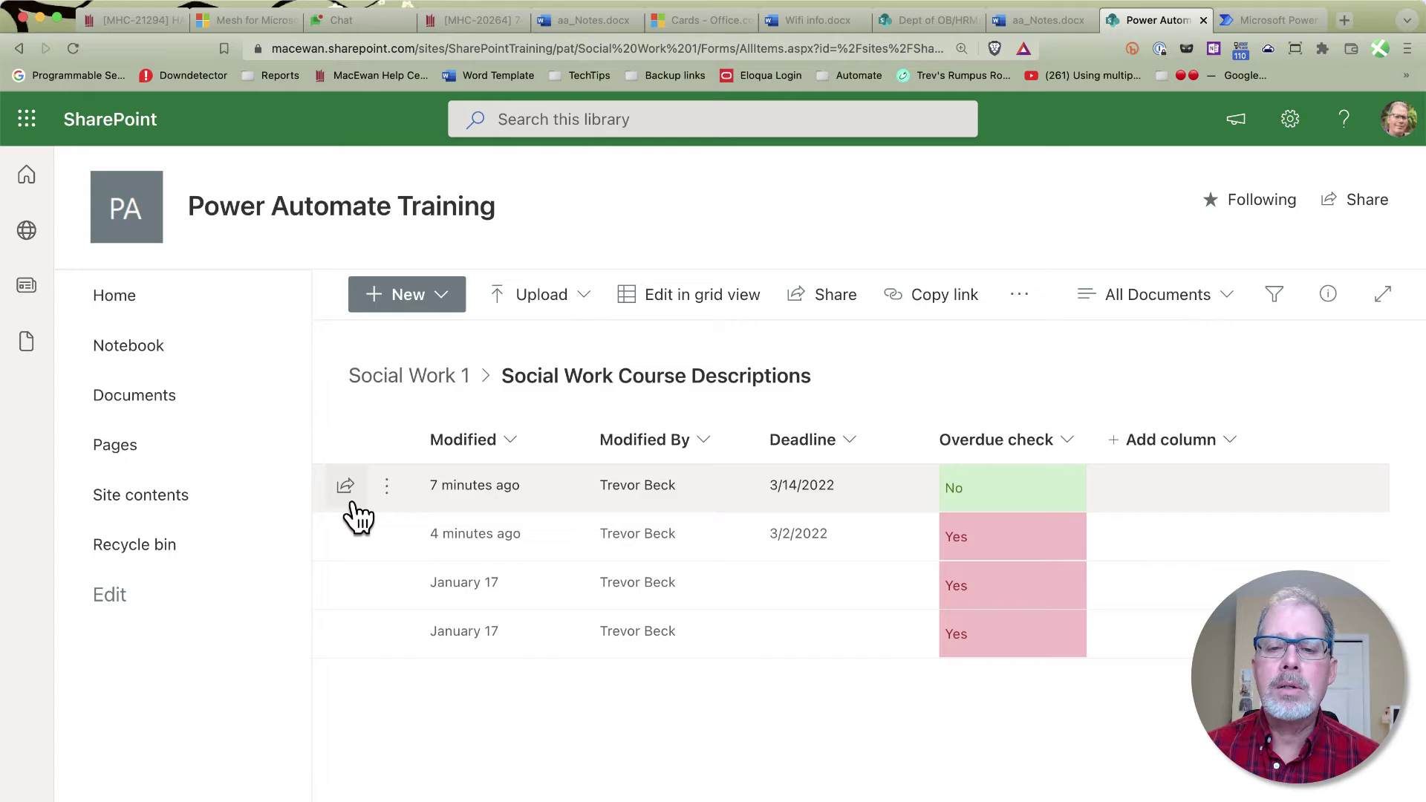
Set the Deadline property of Social Work 101.docx to 3/1/2022 in its file details, then close the details
click(348, 491)
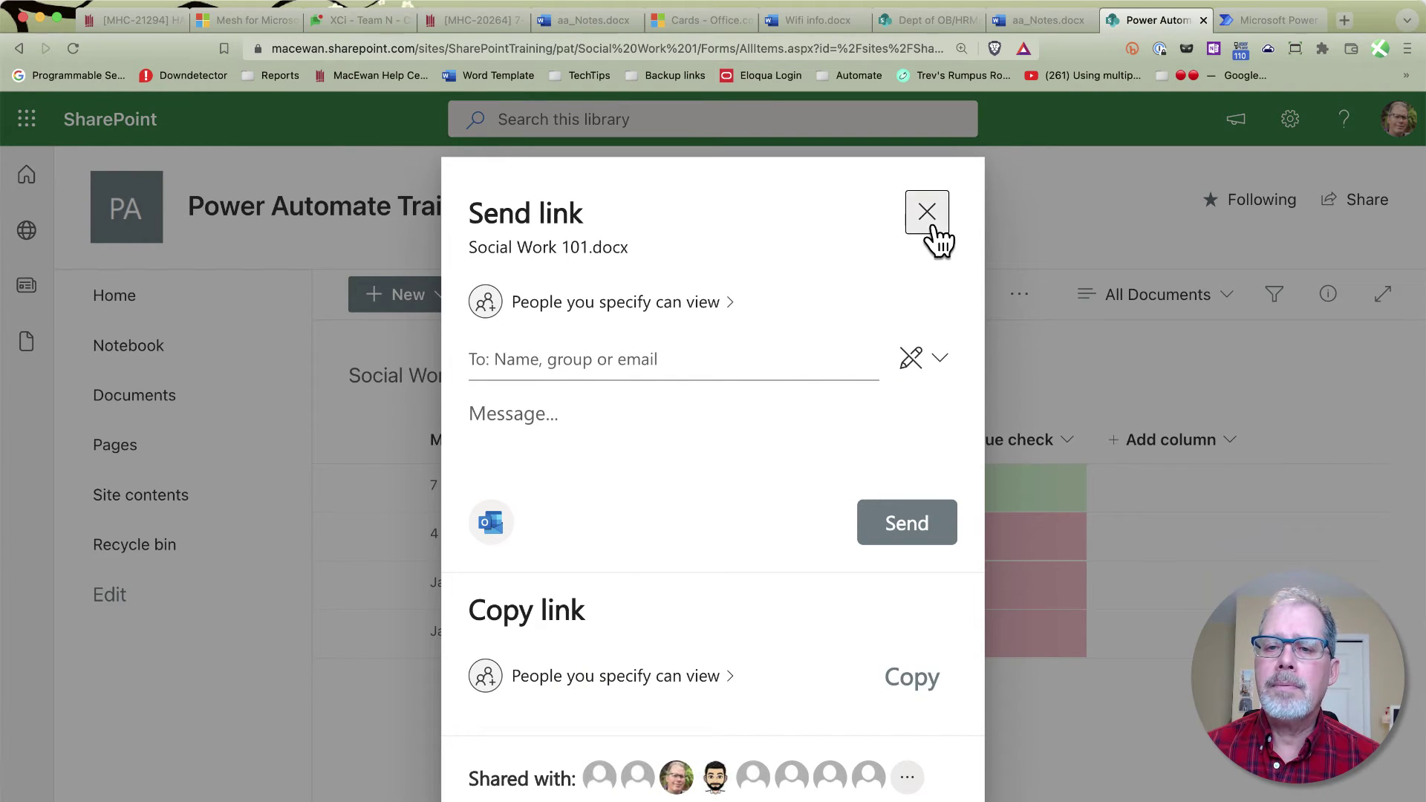
click(928, 214)
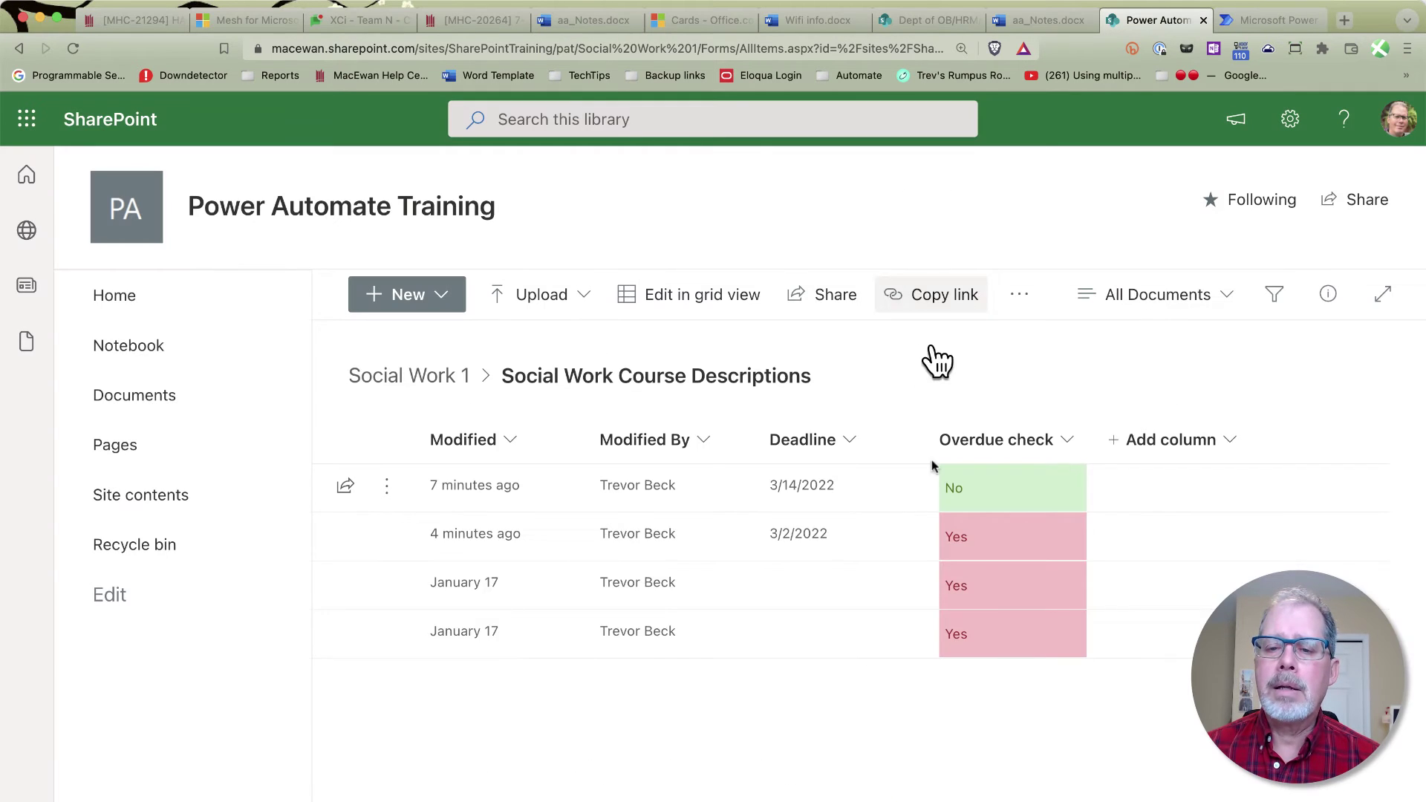
scroll(595, 520, left, 5)
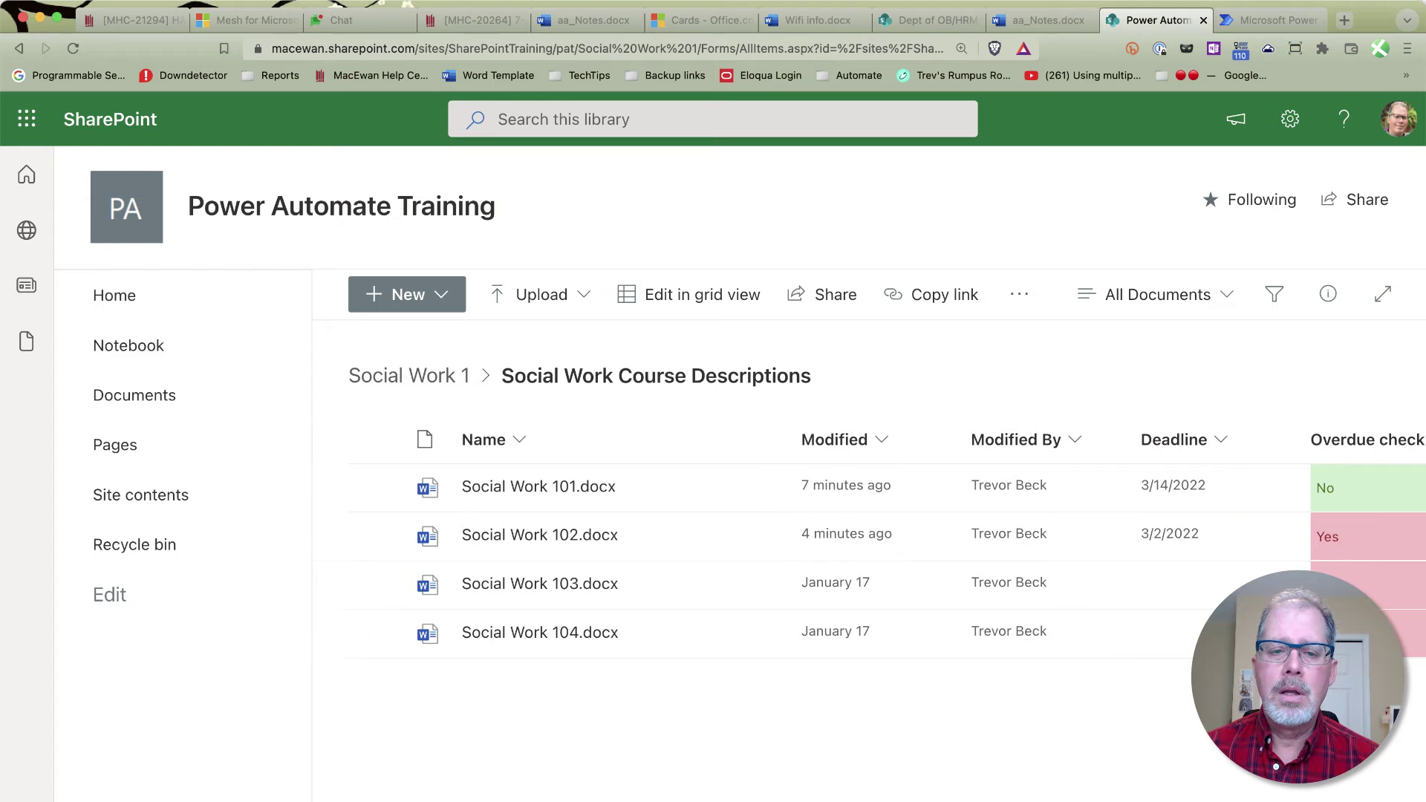
click(375, 487)
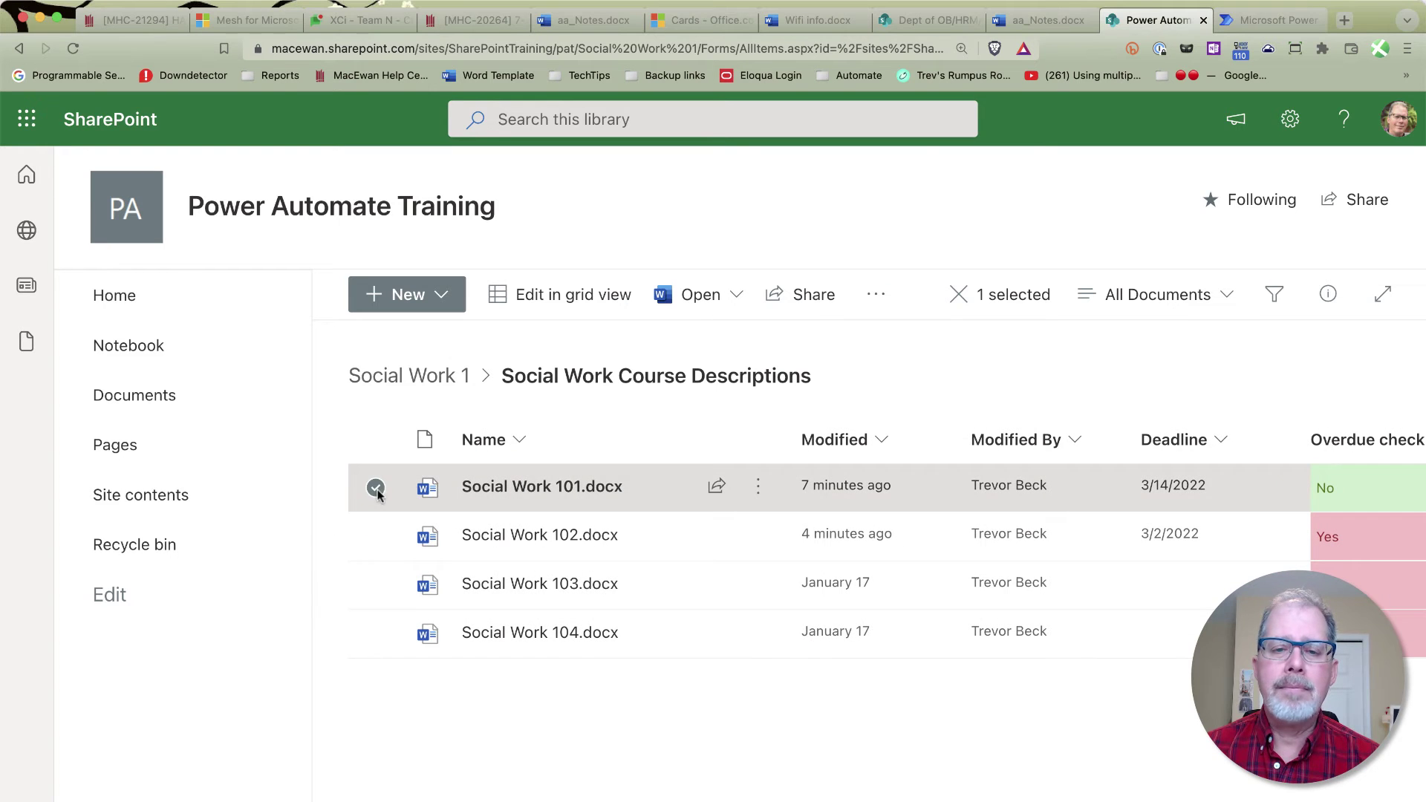
click(1329, 297)
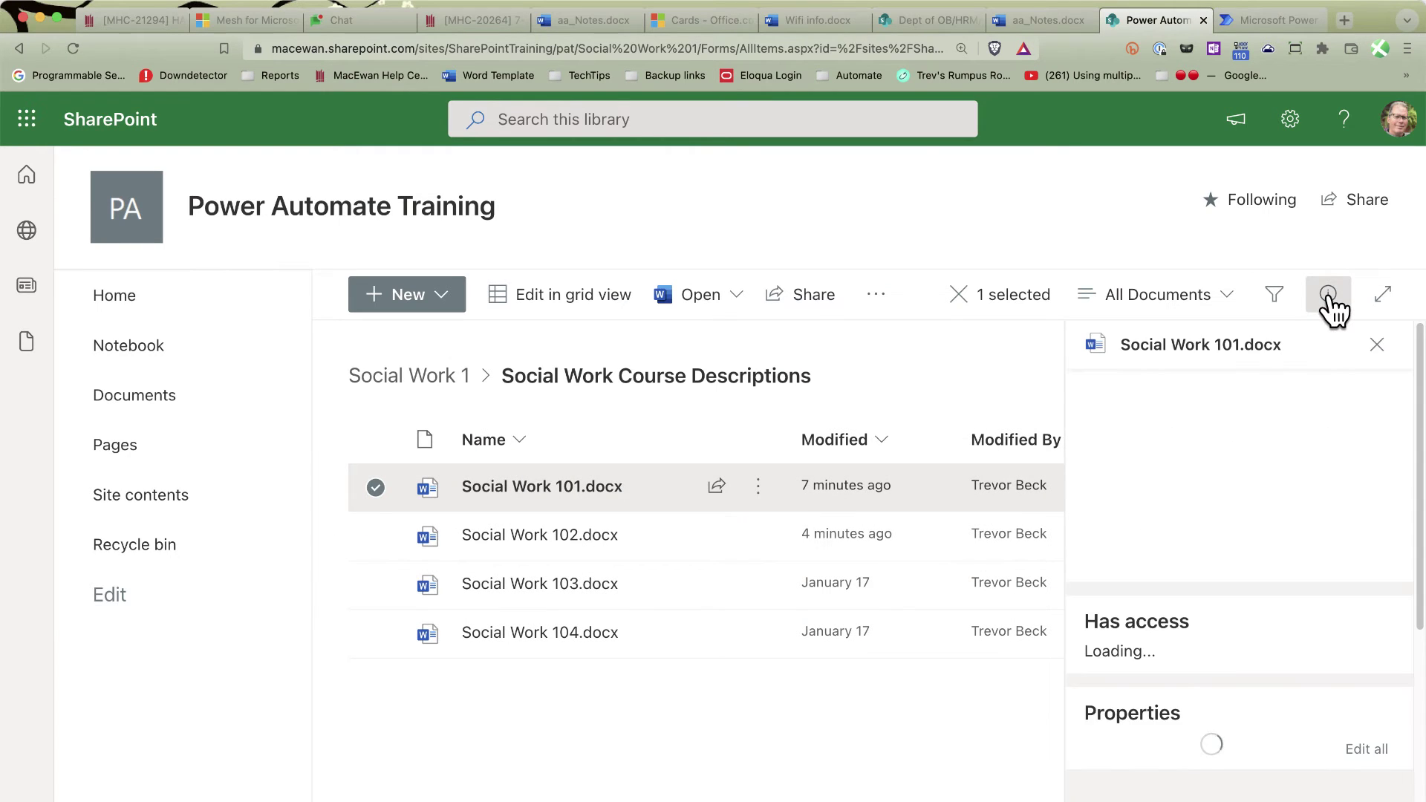
scroll(1344, 528, down, 5)
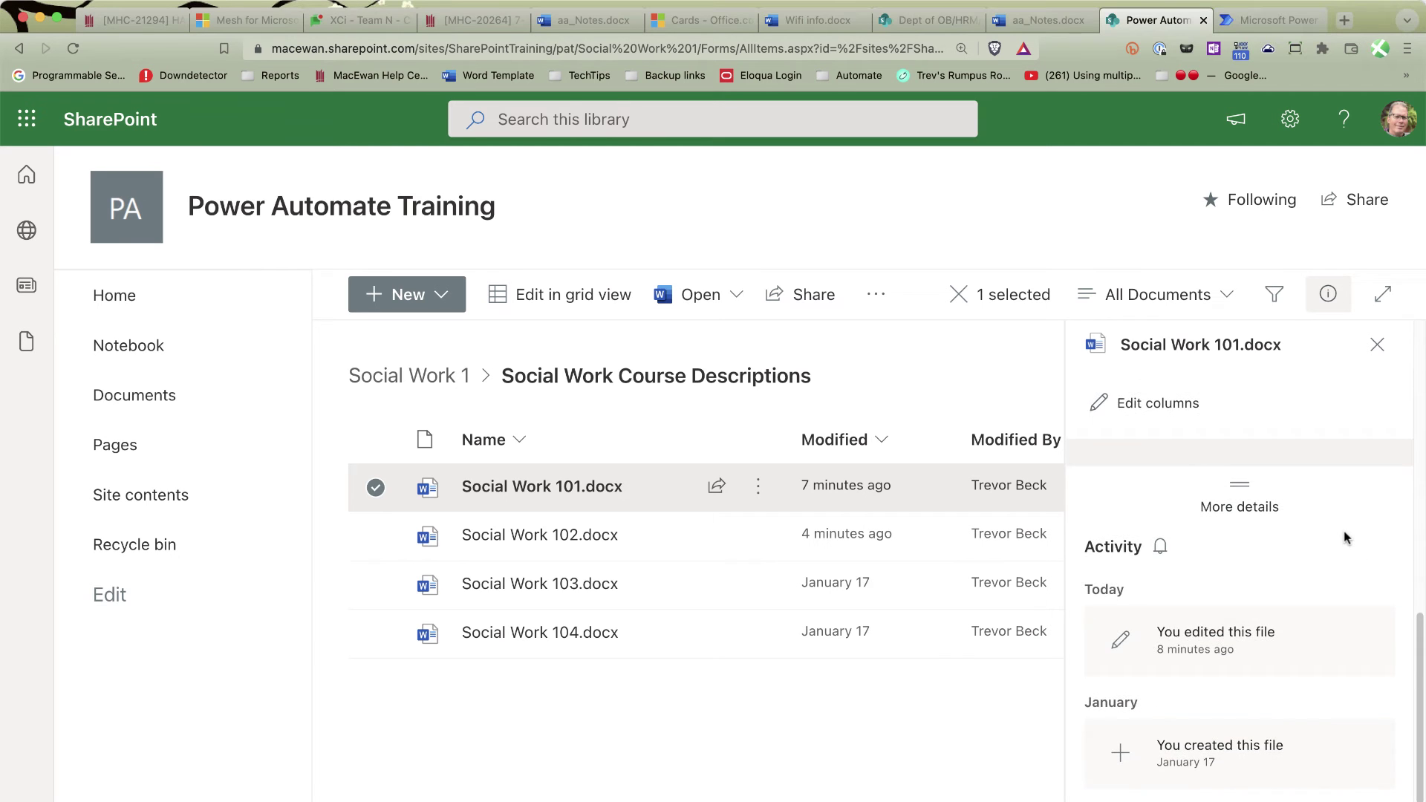
scroll(1343, 530, up, 3)
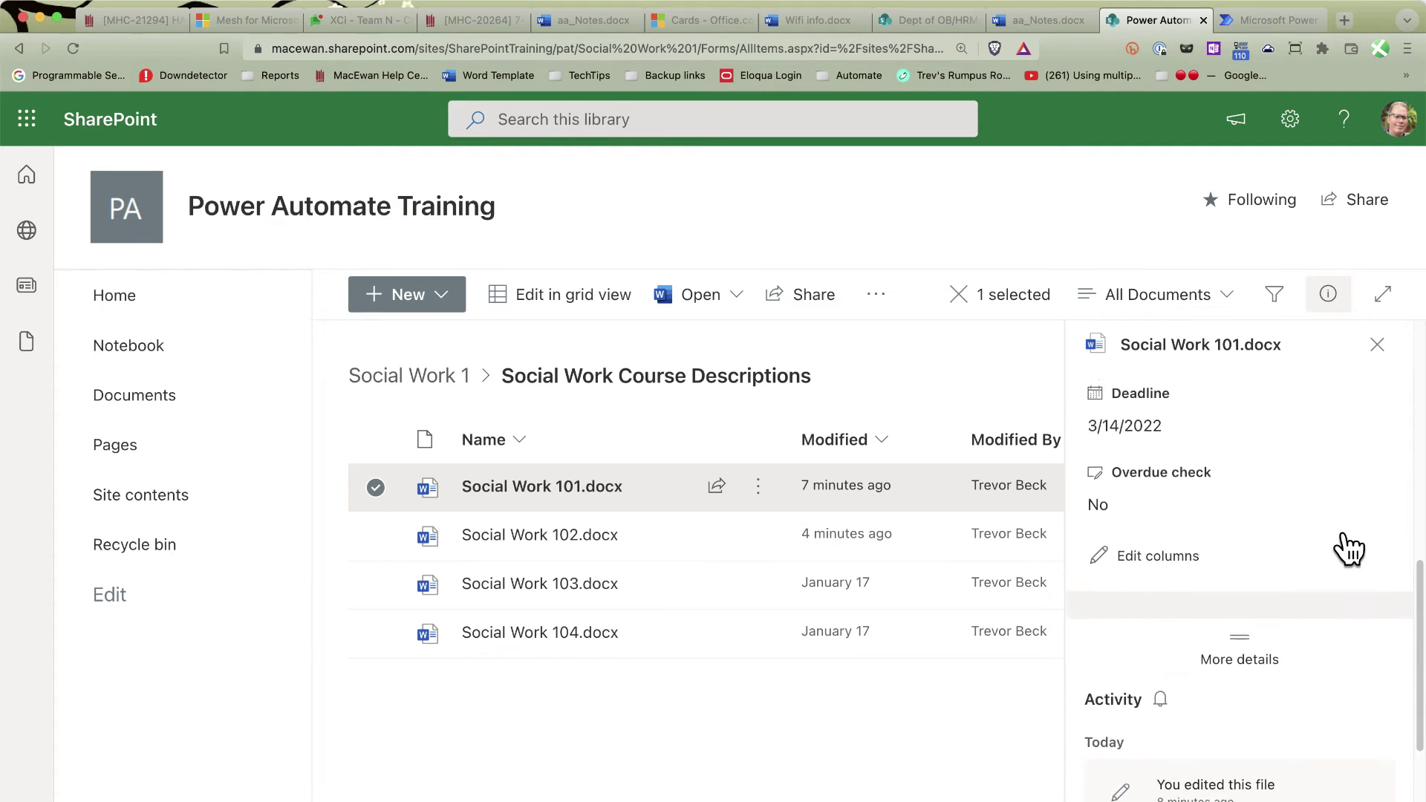
scroll(1349, 549, up, 2)
click(1181, 578)
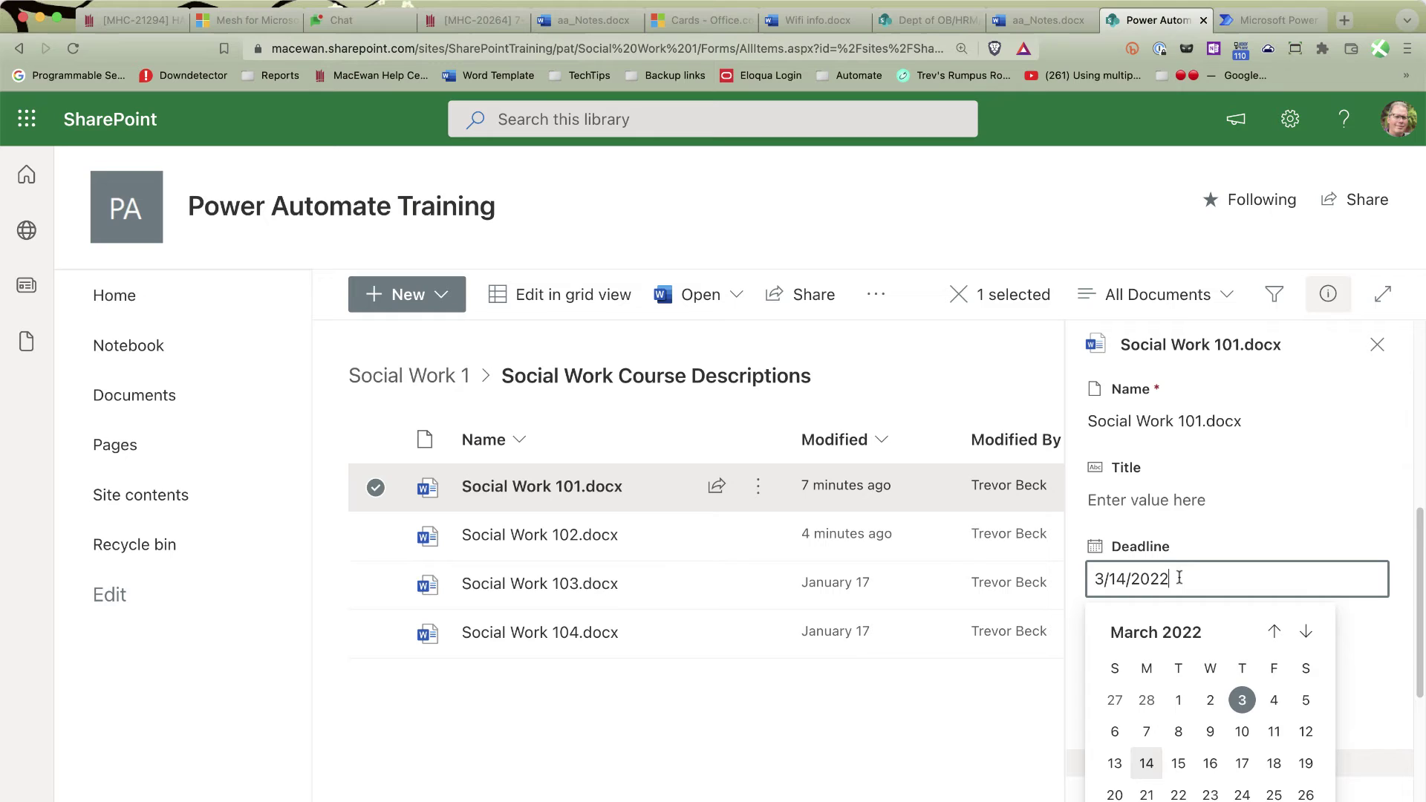
click(1178, 700)
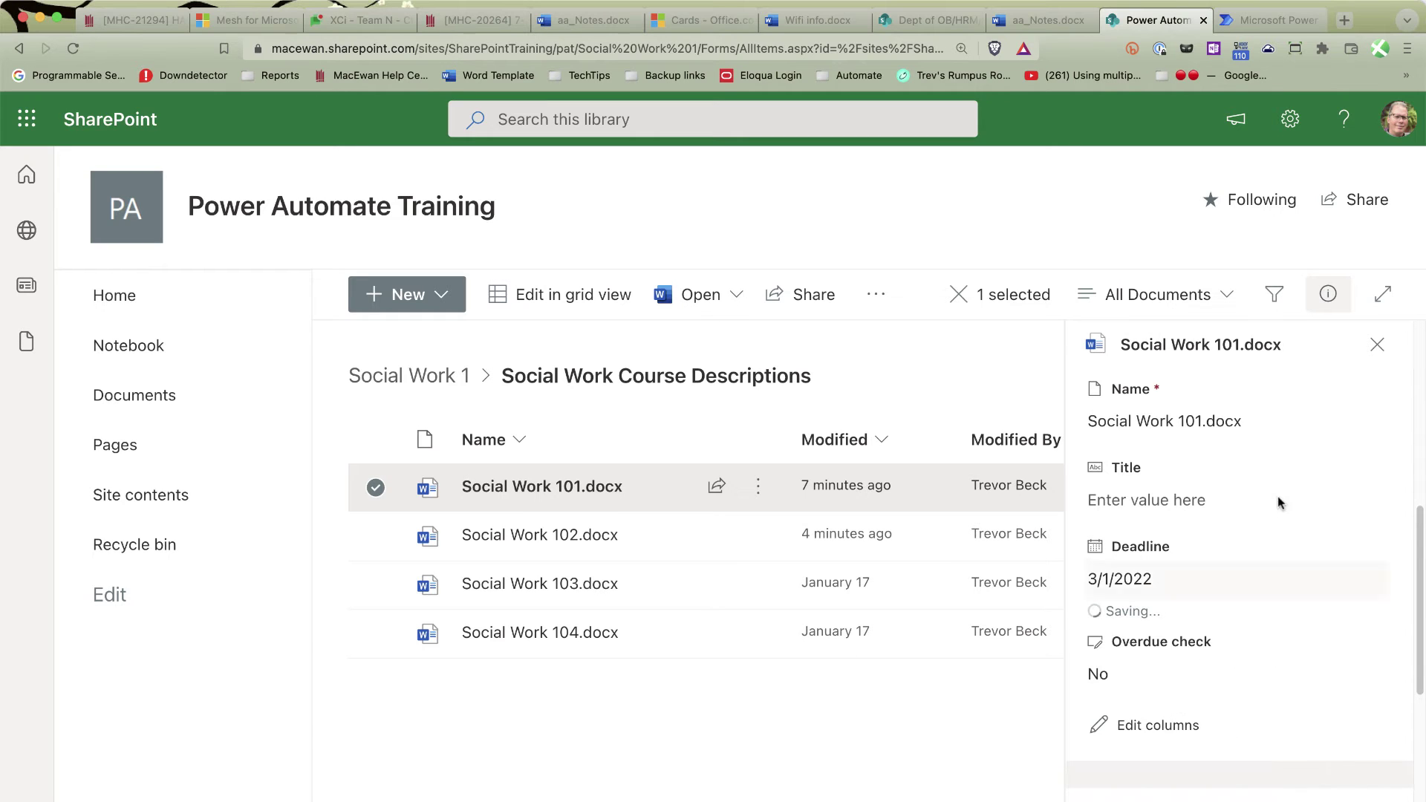
click(1378, 344)
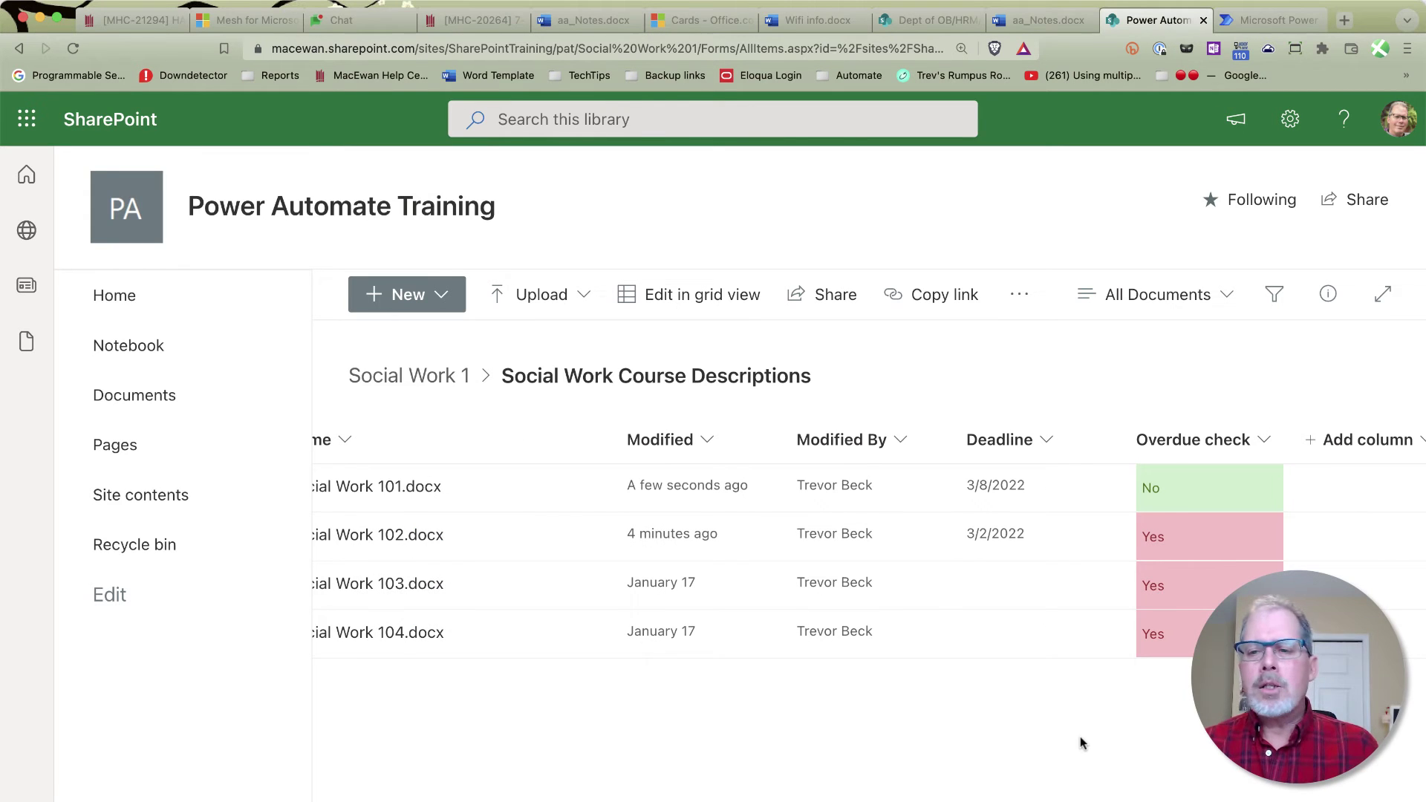
Configure an email reminder for the Deadline column, naming the flow "SW Get an email reminder" and setting it to 0 days in advance
click(1023, 303)
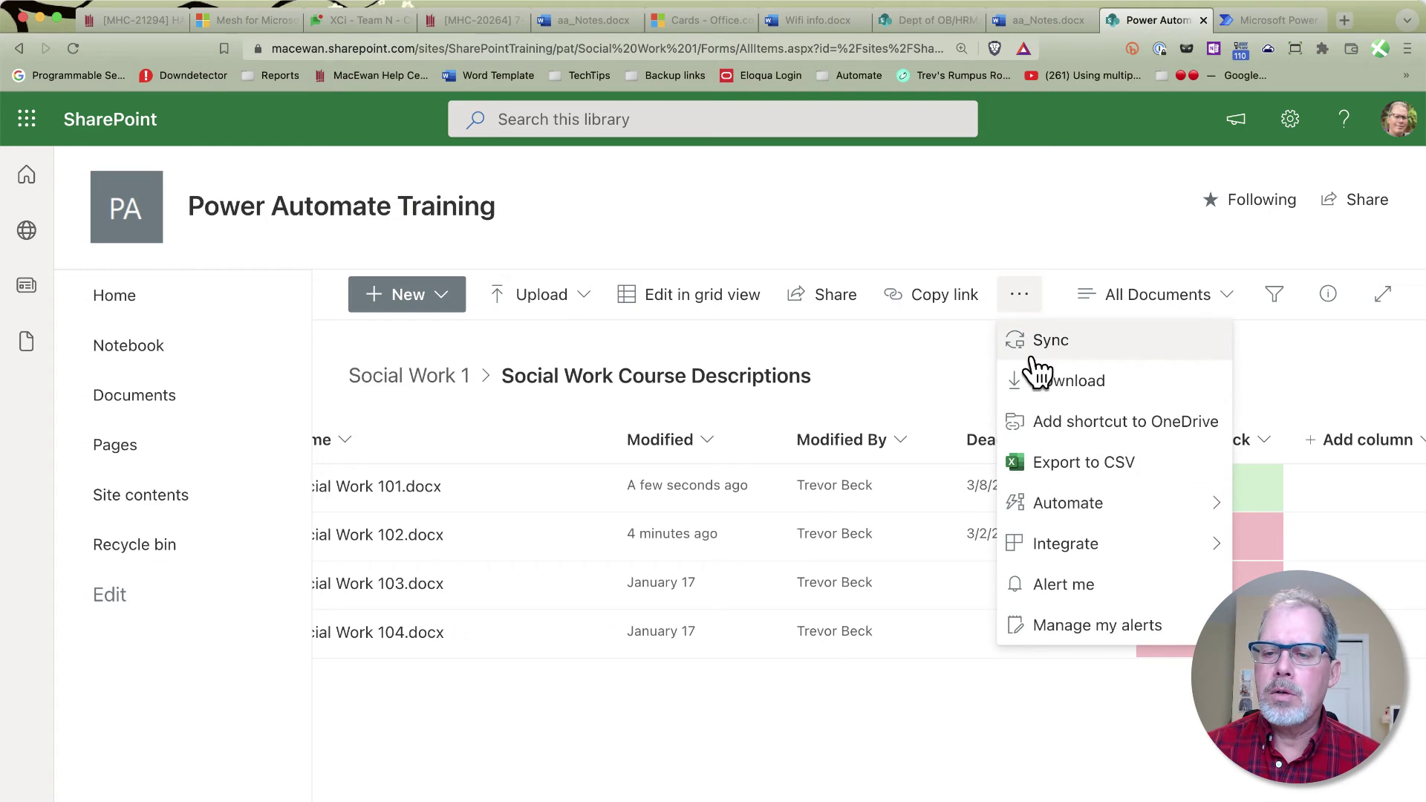
mouse_move(1073, 513)
mouse_move(958, 507)
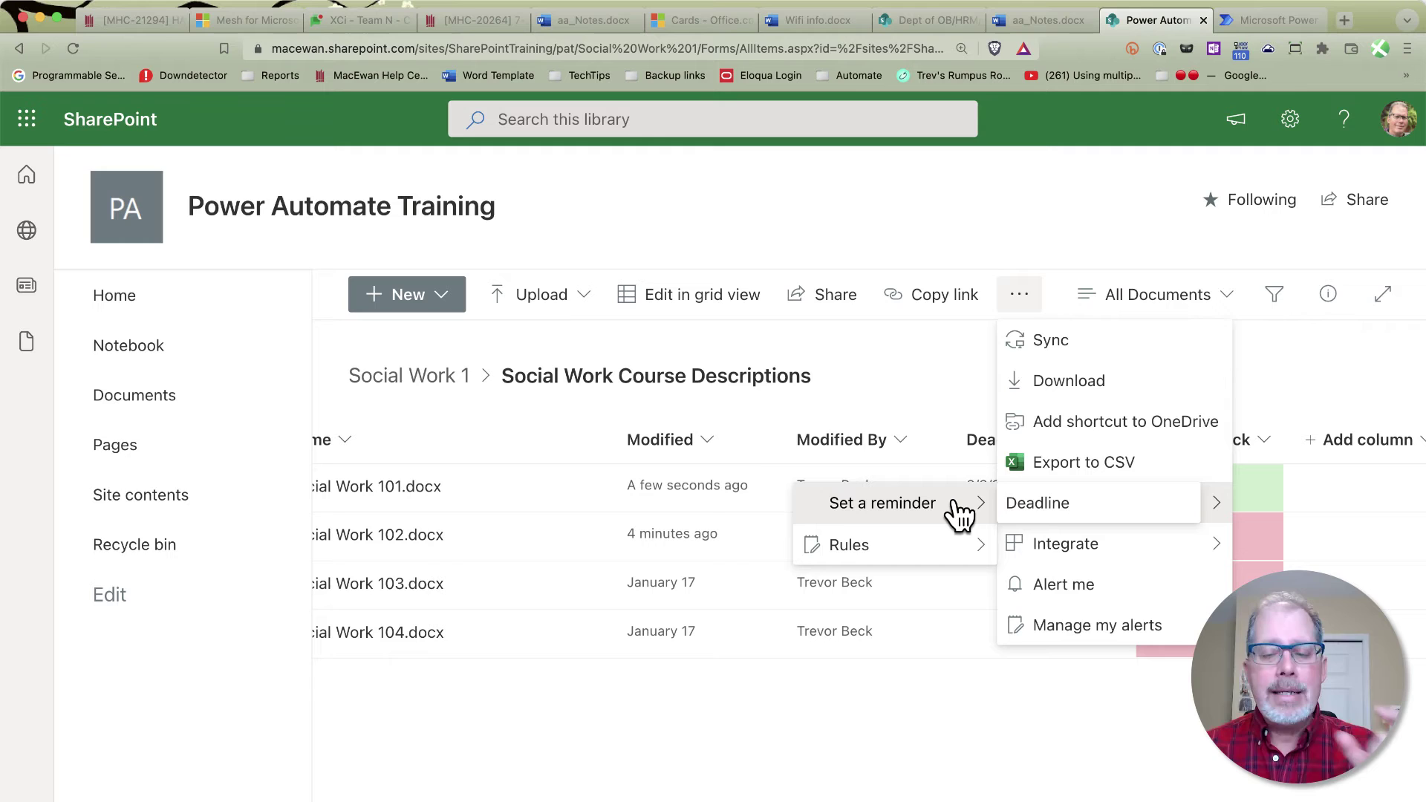
click(1071, 501)
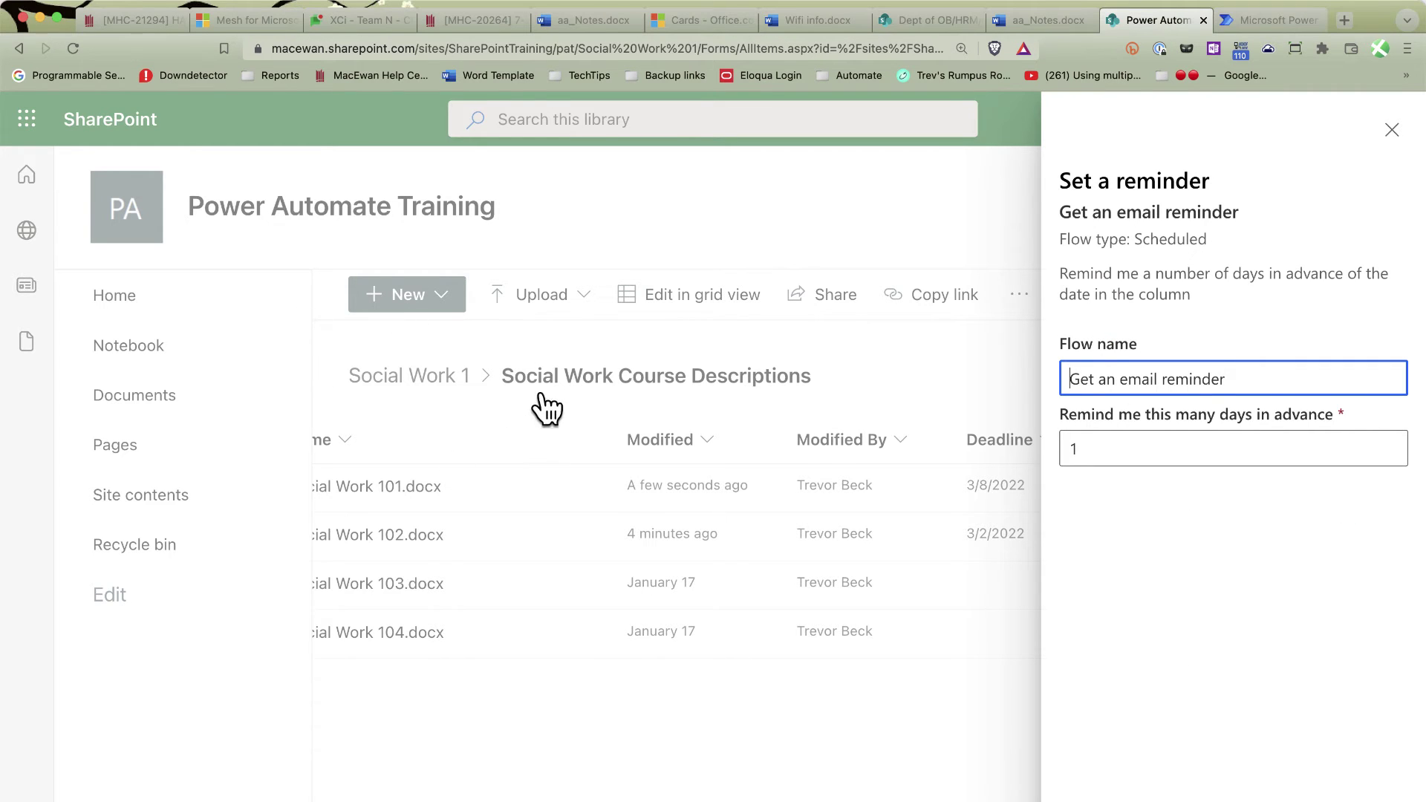
text(SW)
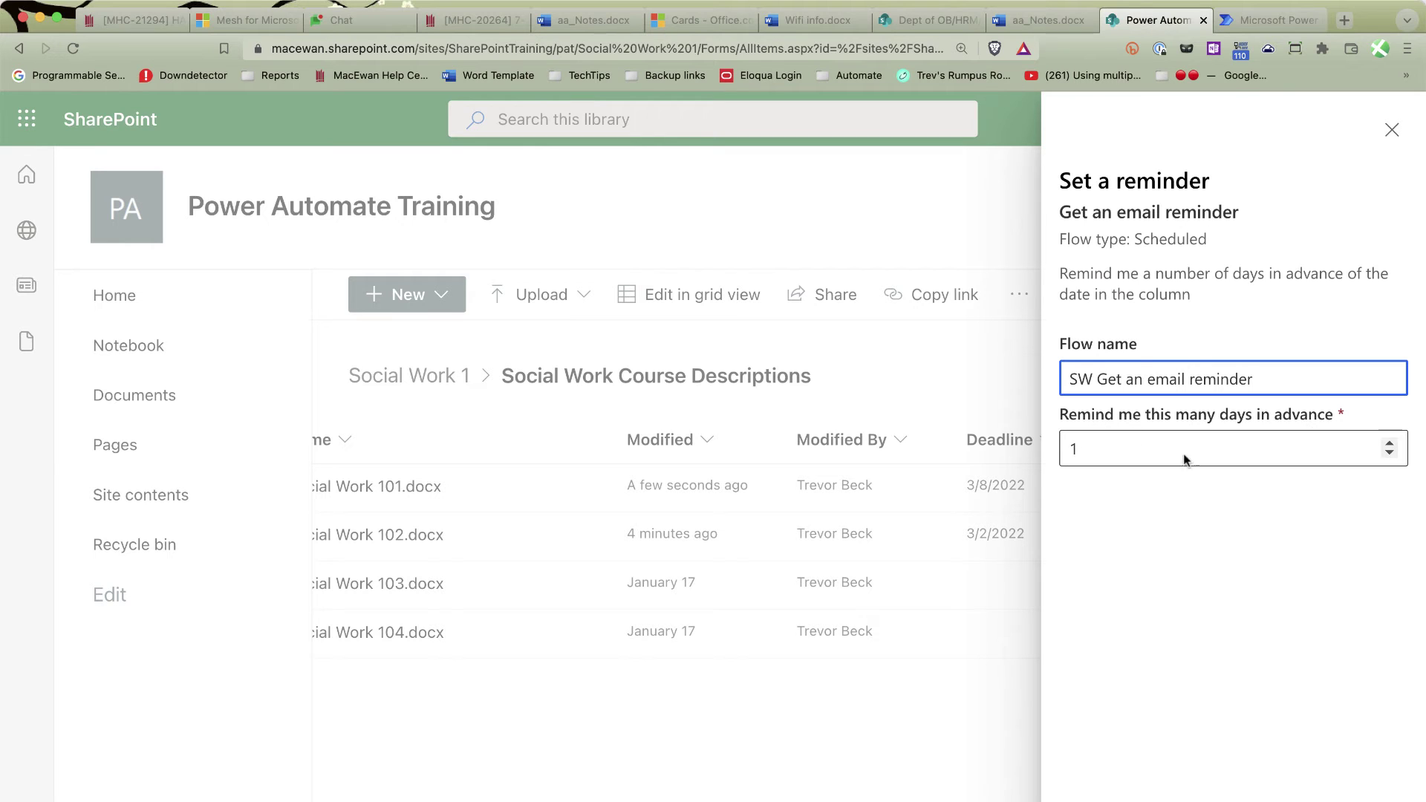
click(1388, 453)
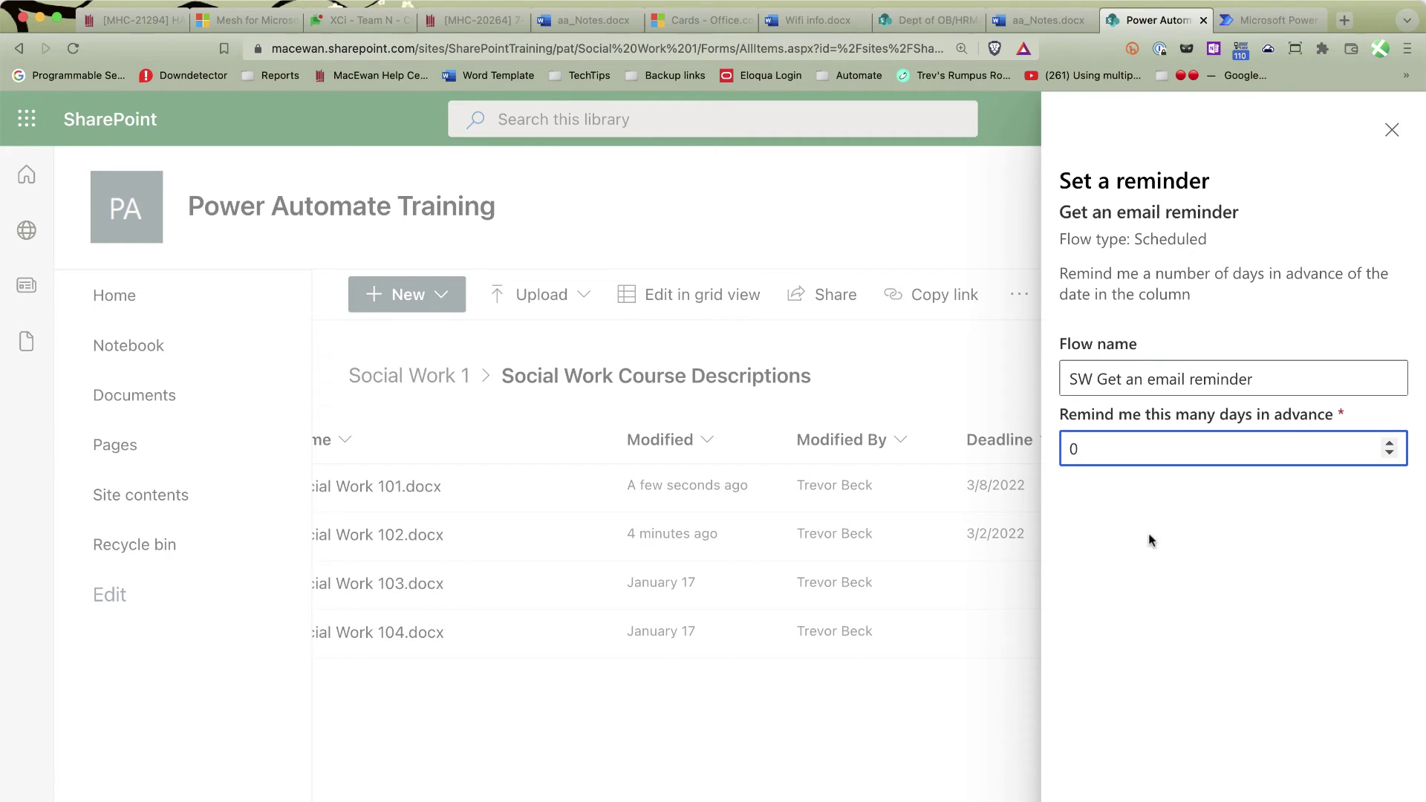
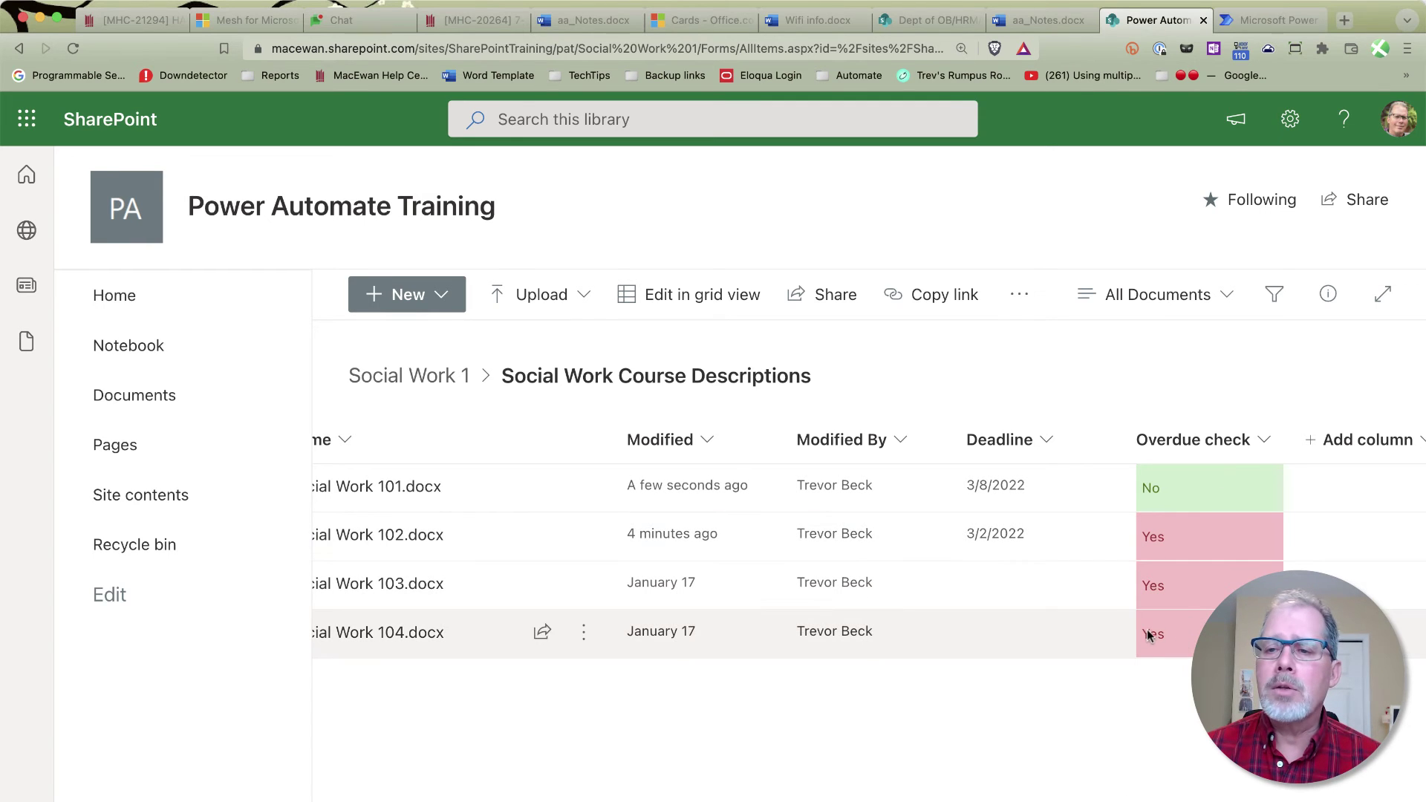
Create a new public list view of the library named "Overdue"
click(1229, 297)
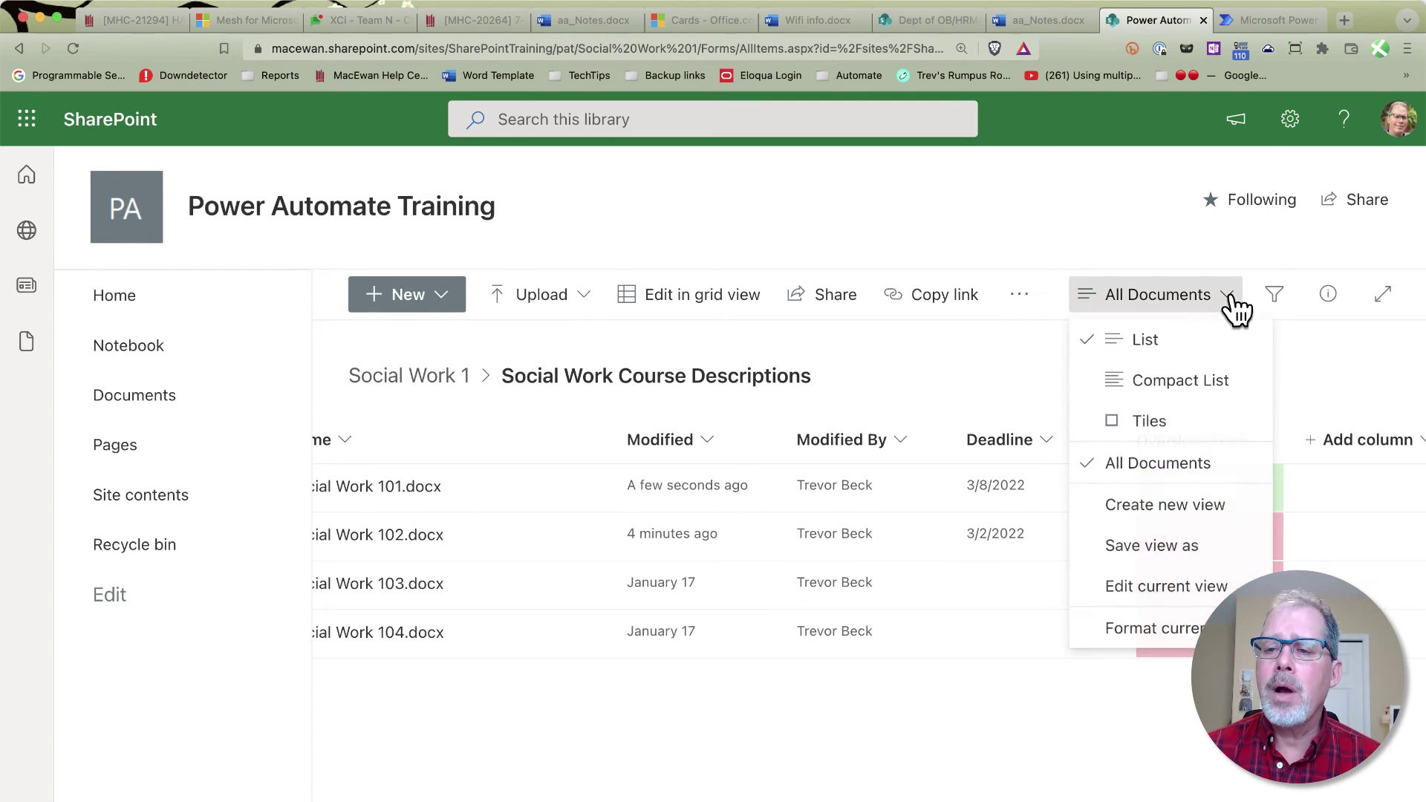
click(1179, 505)
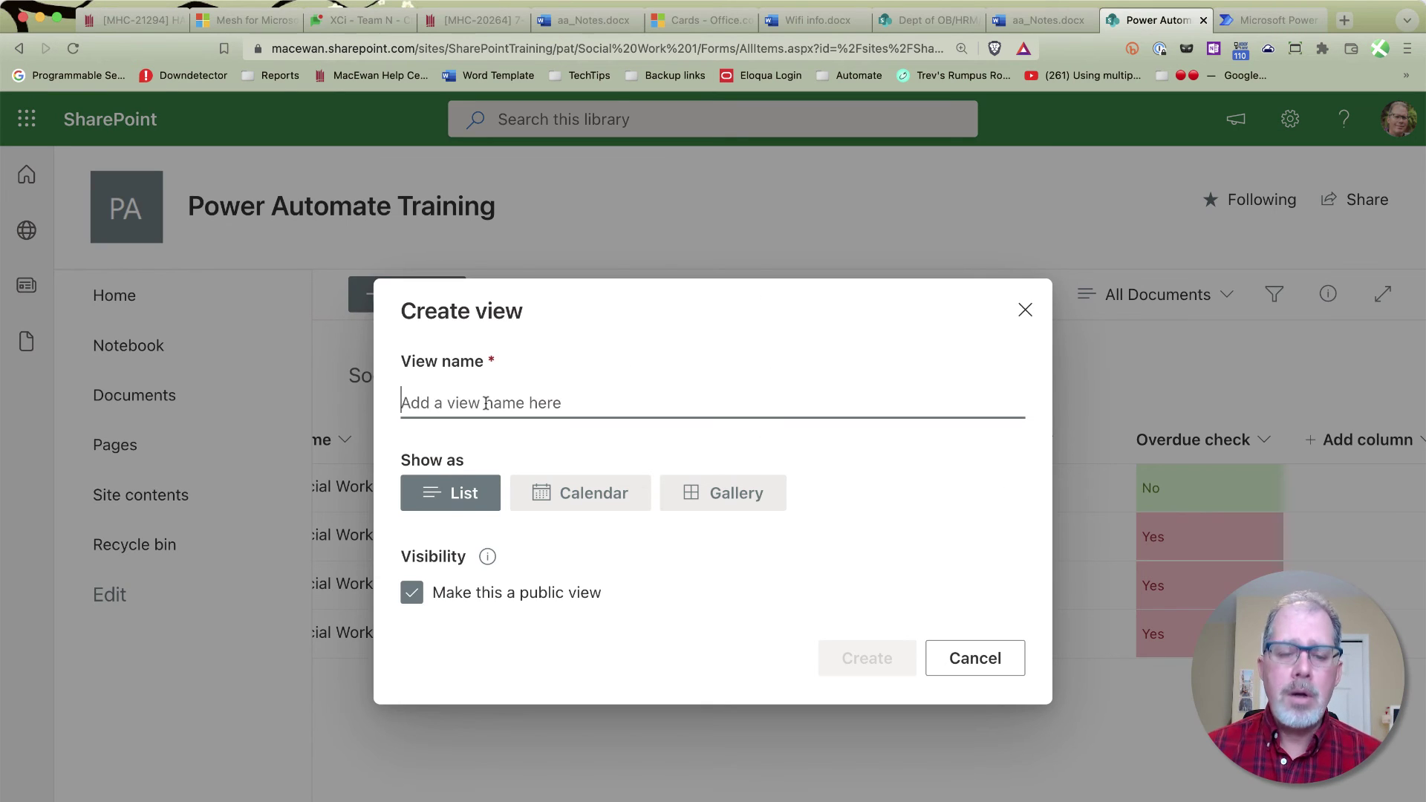
text(Overdue)
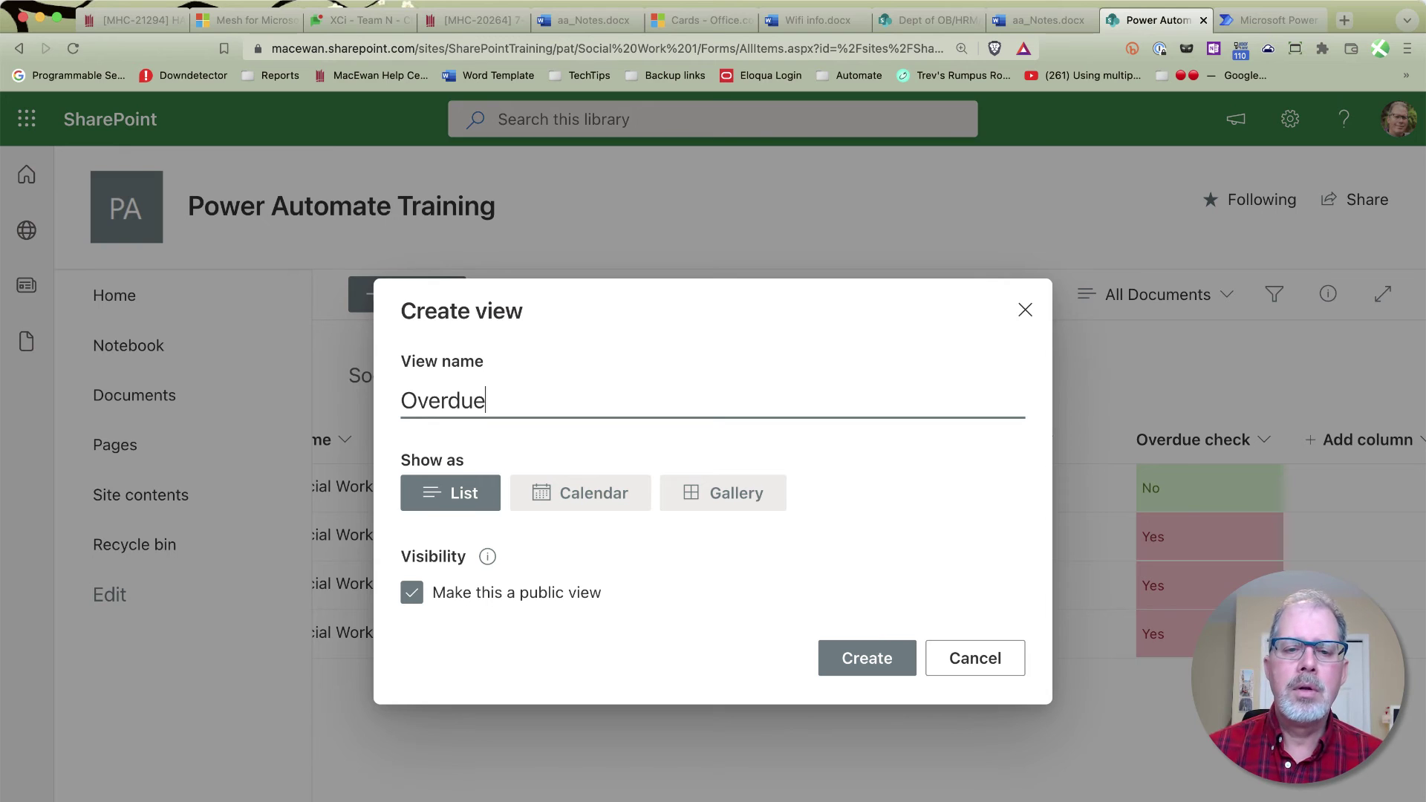
click(888, 663)
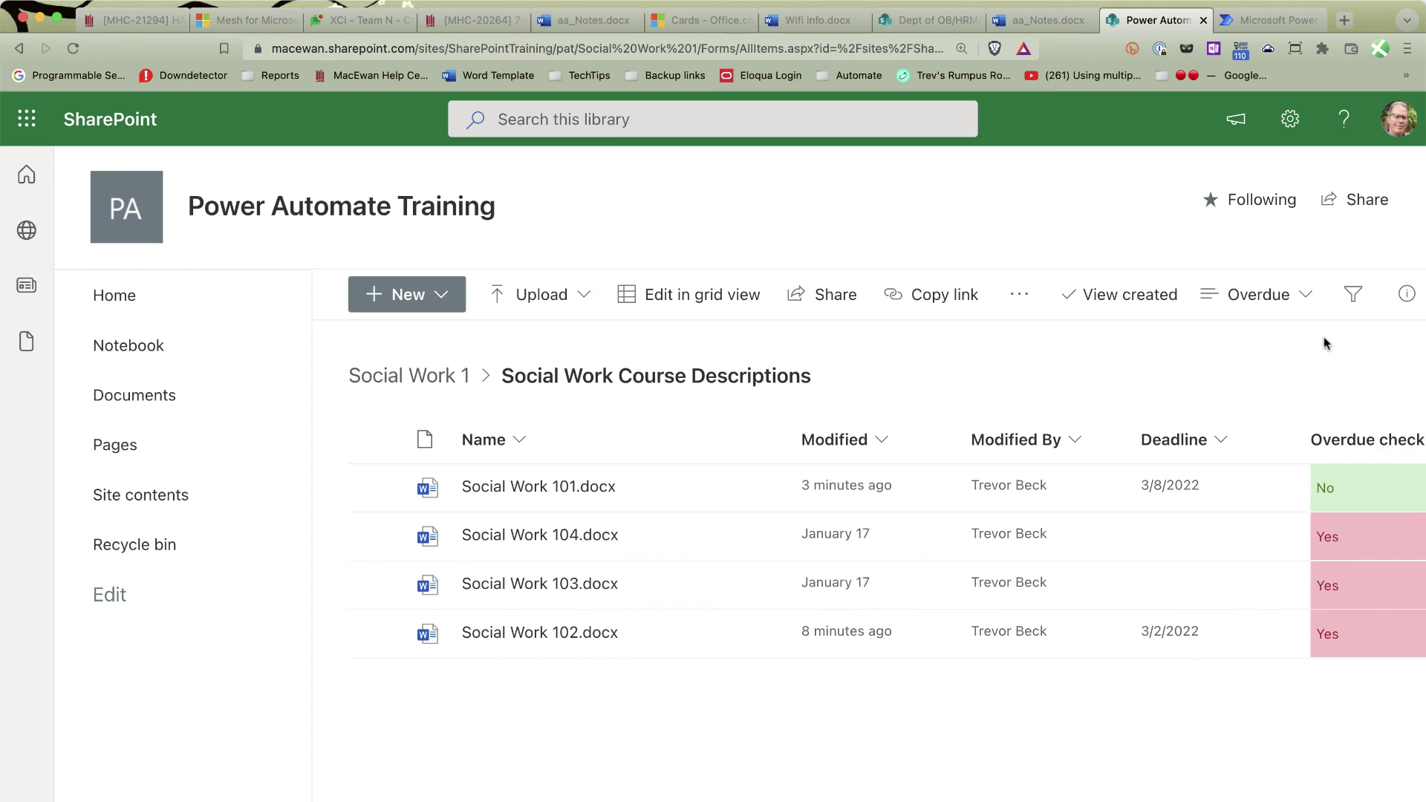
Edit the Overdue view to show only items whose Overdue check is equal to Yes, and save the view
click(1307, 297)
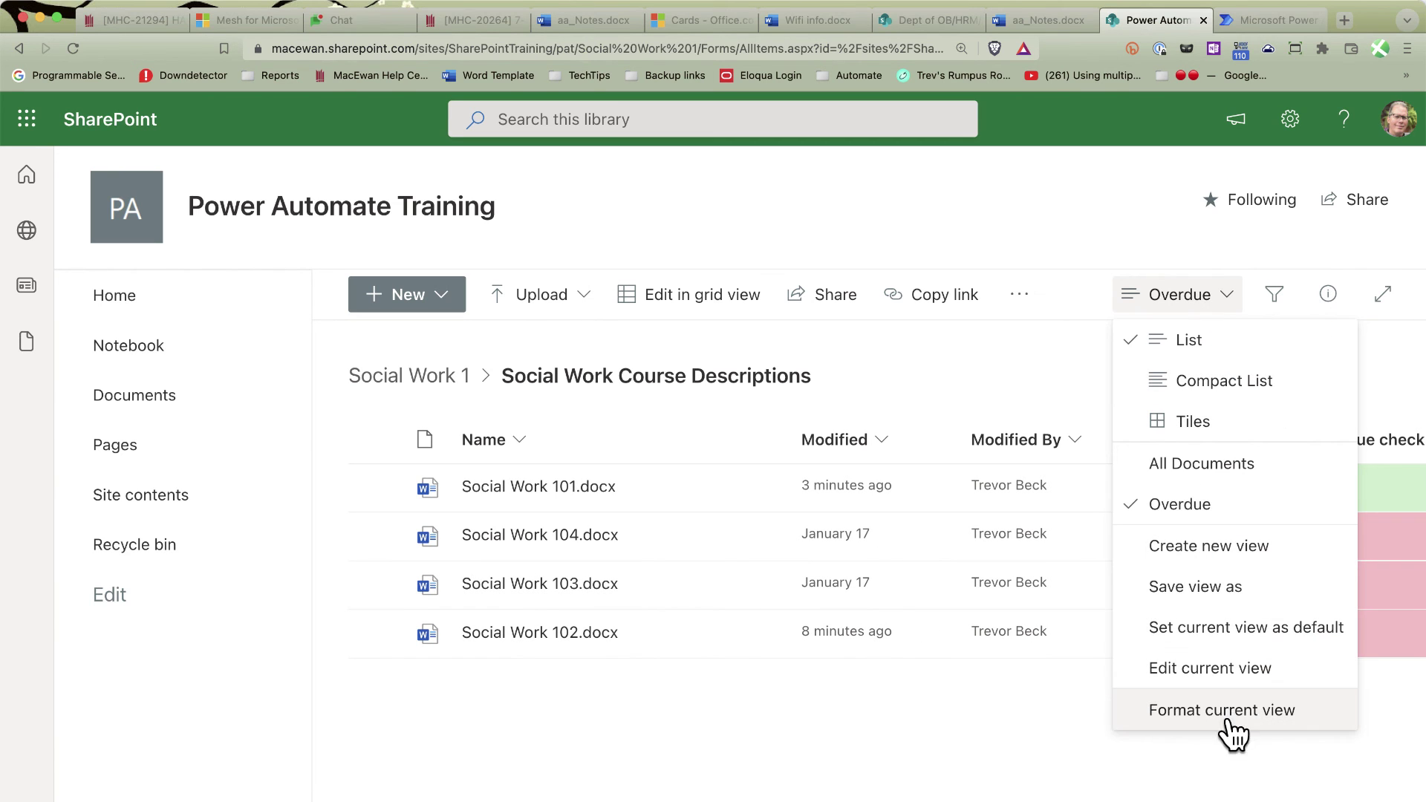
click(1229, 668)
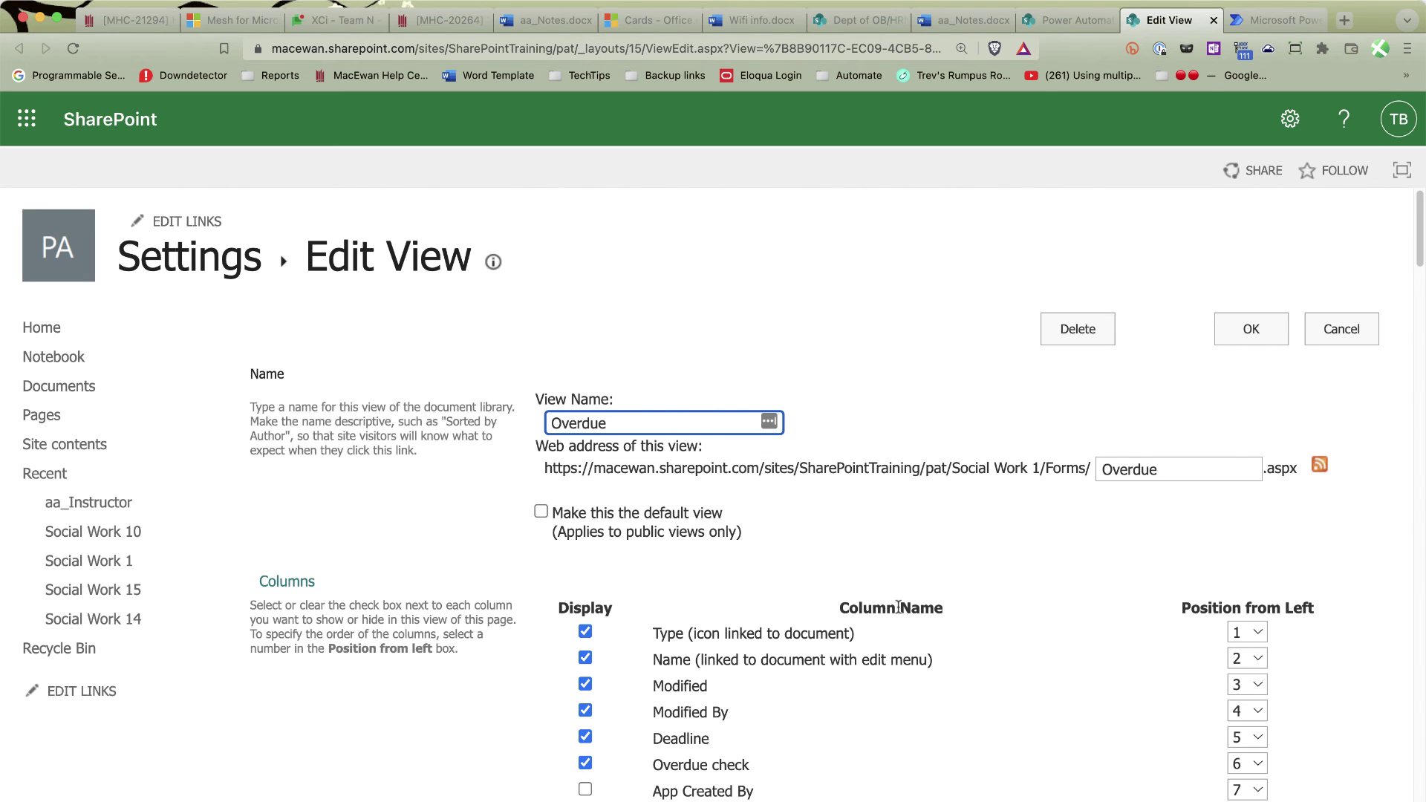
scroll(817, 519, down, 1)
scroll(986, 510, down, 6)
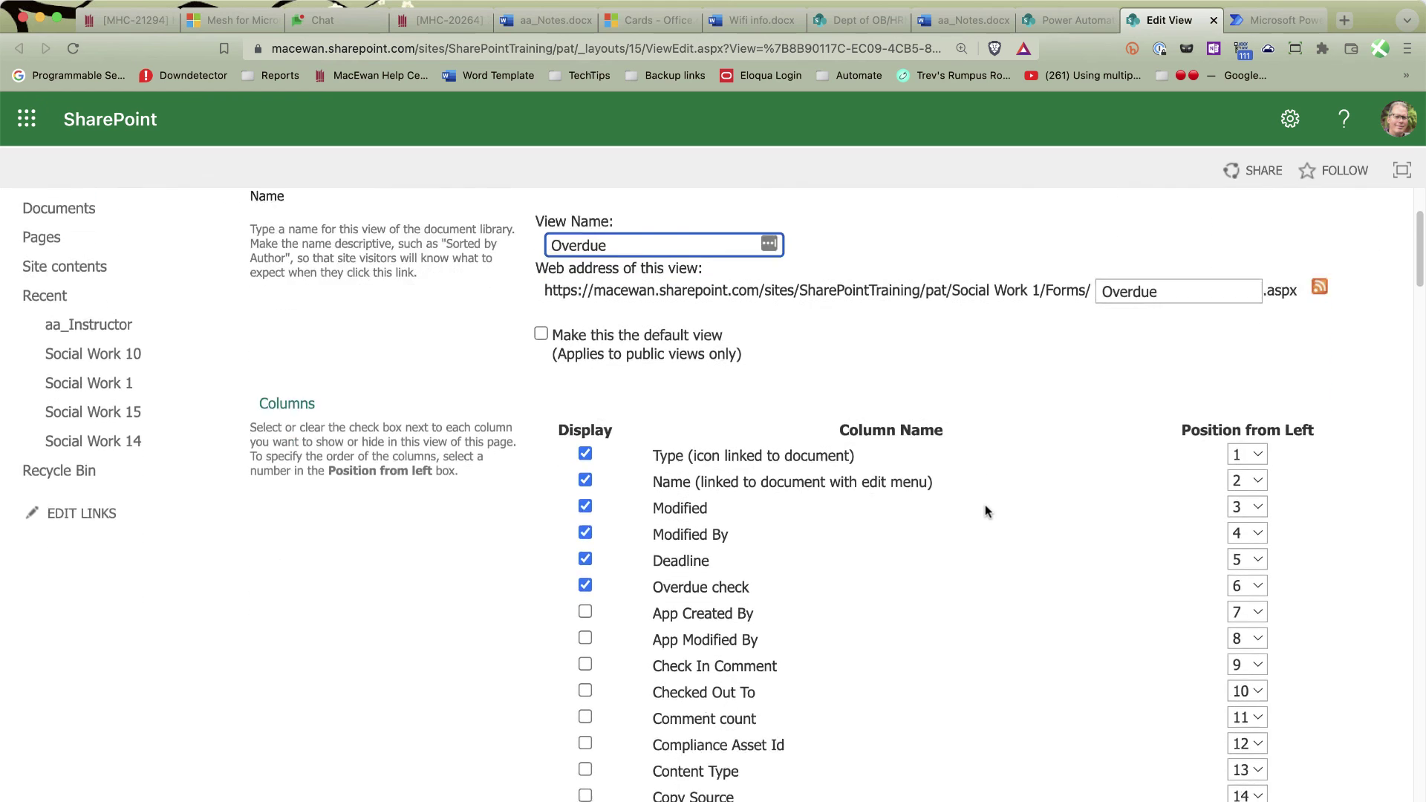
scroll(932, 500, down, 10)
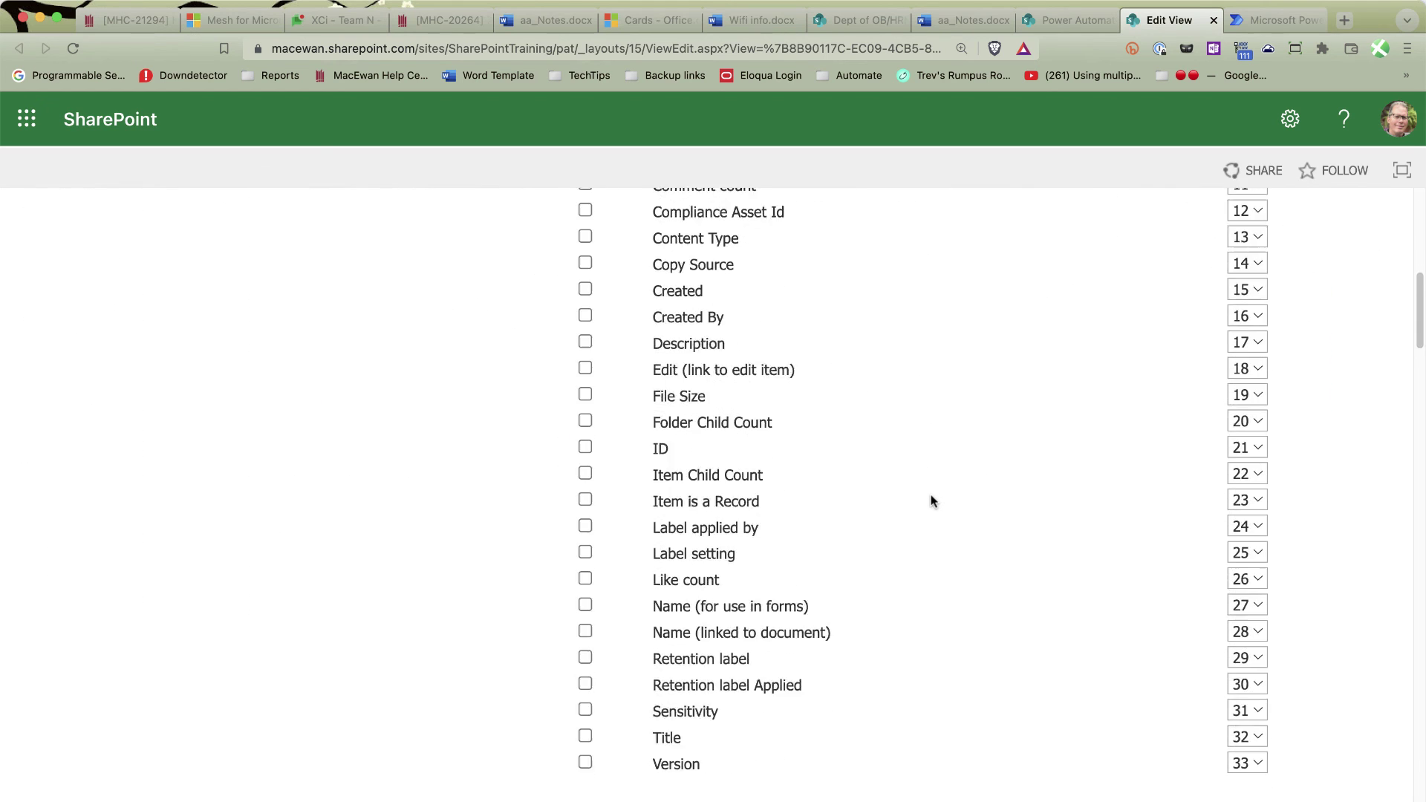
scroll(932, 501, down, 5)
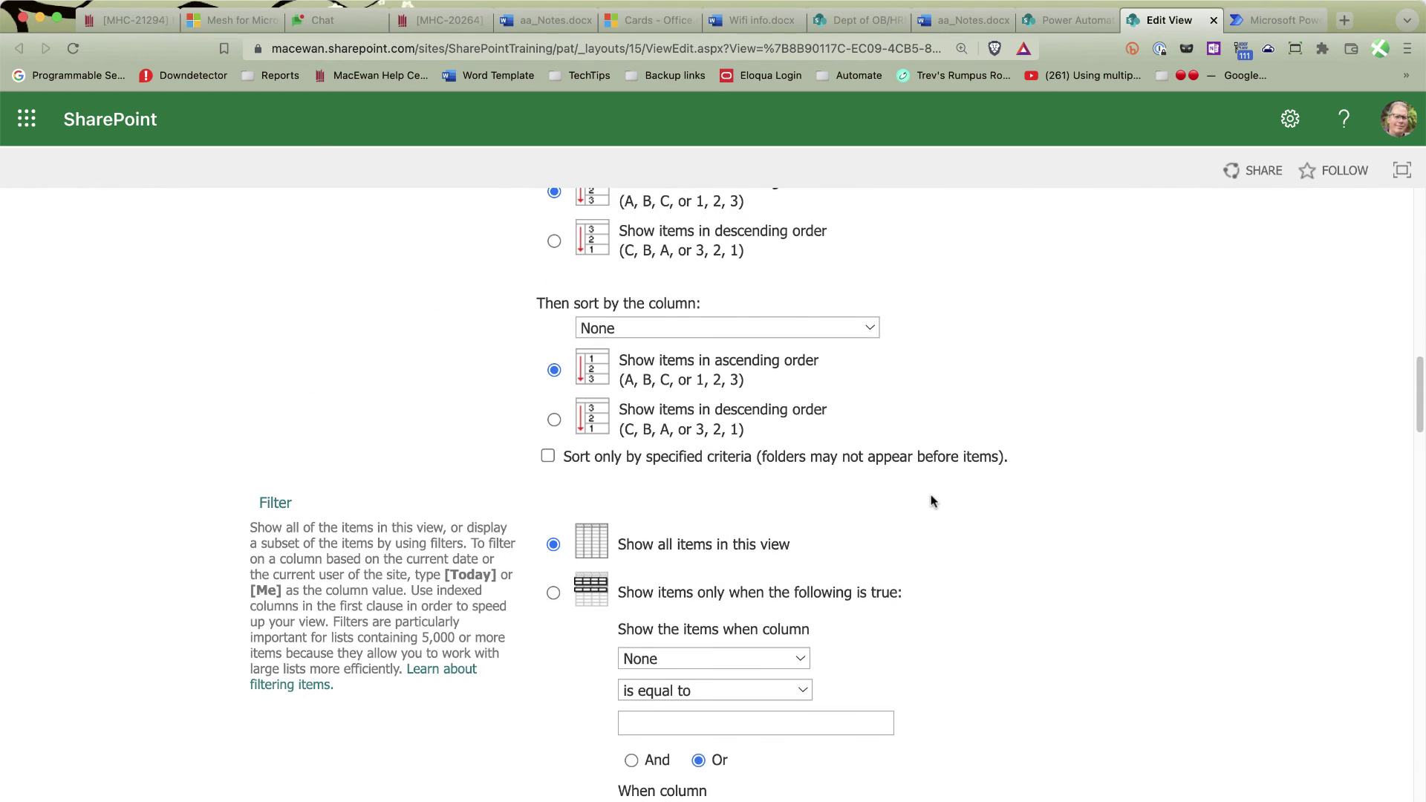
click(785, 661)
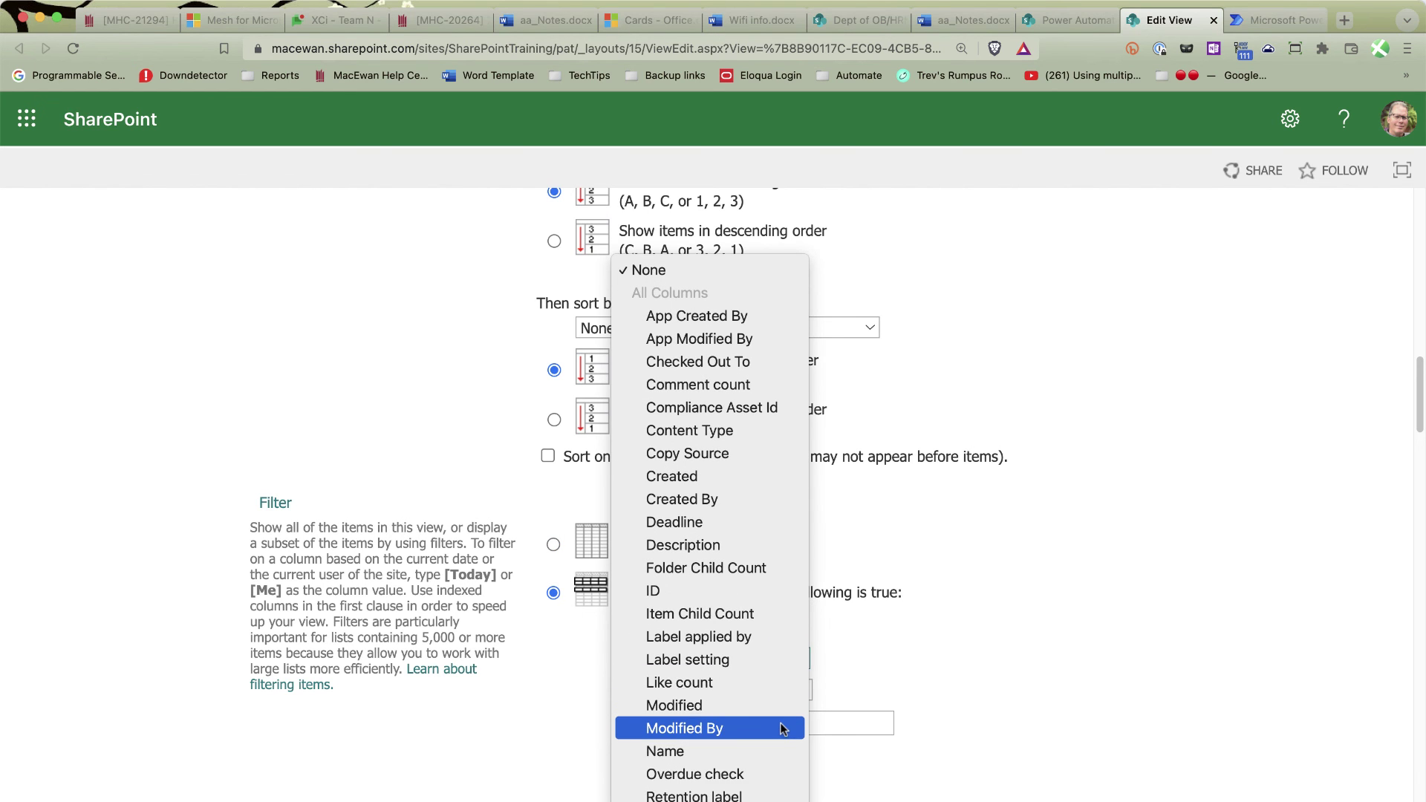
click(780, 774)
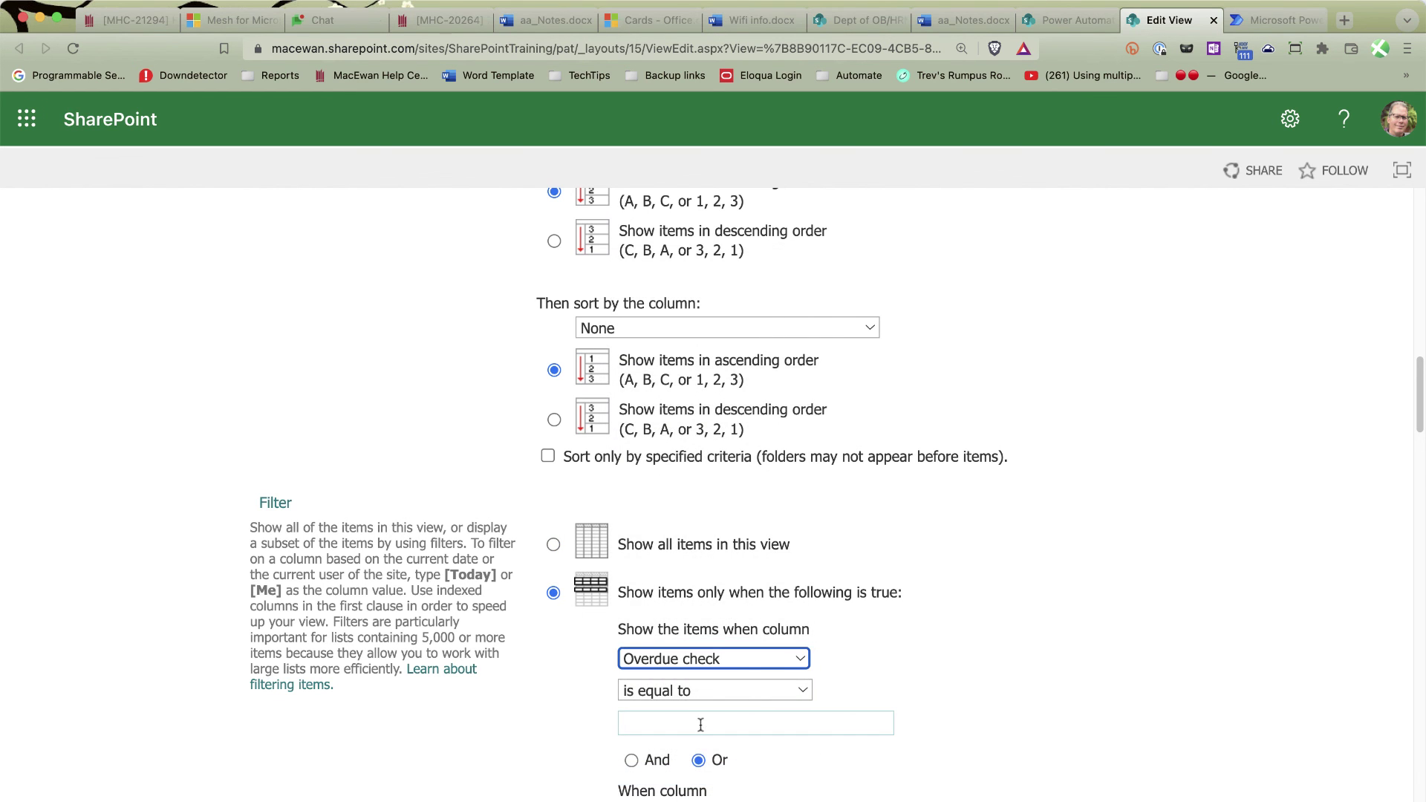
click(755, 718)
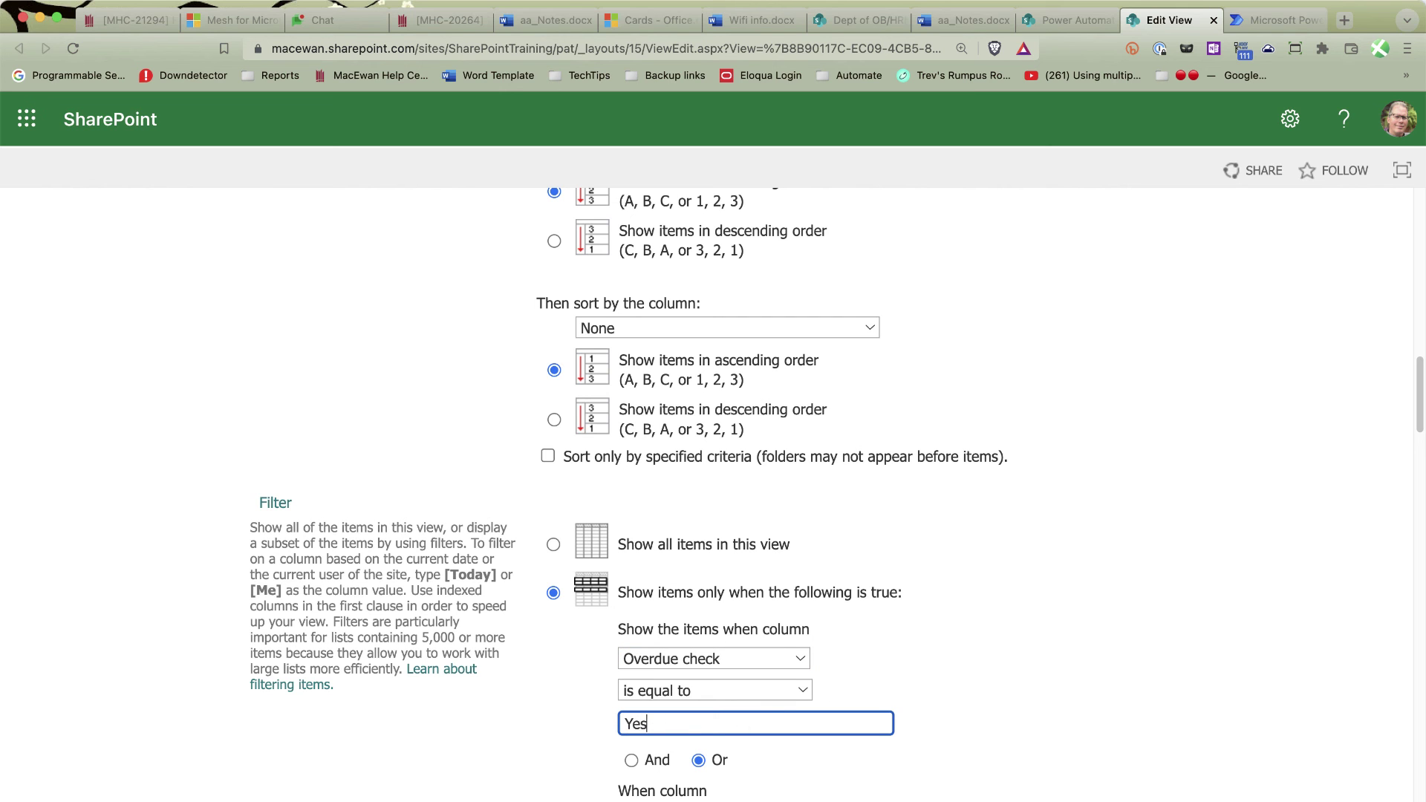
scroll(1204, 631, down, 20)
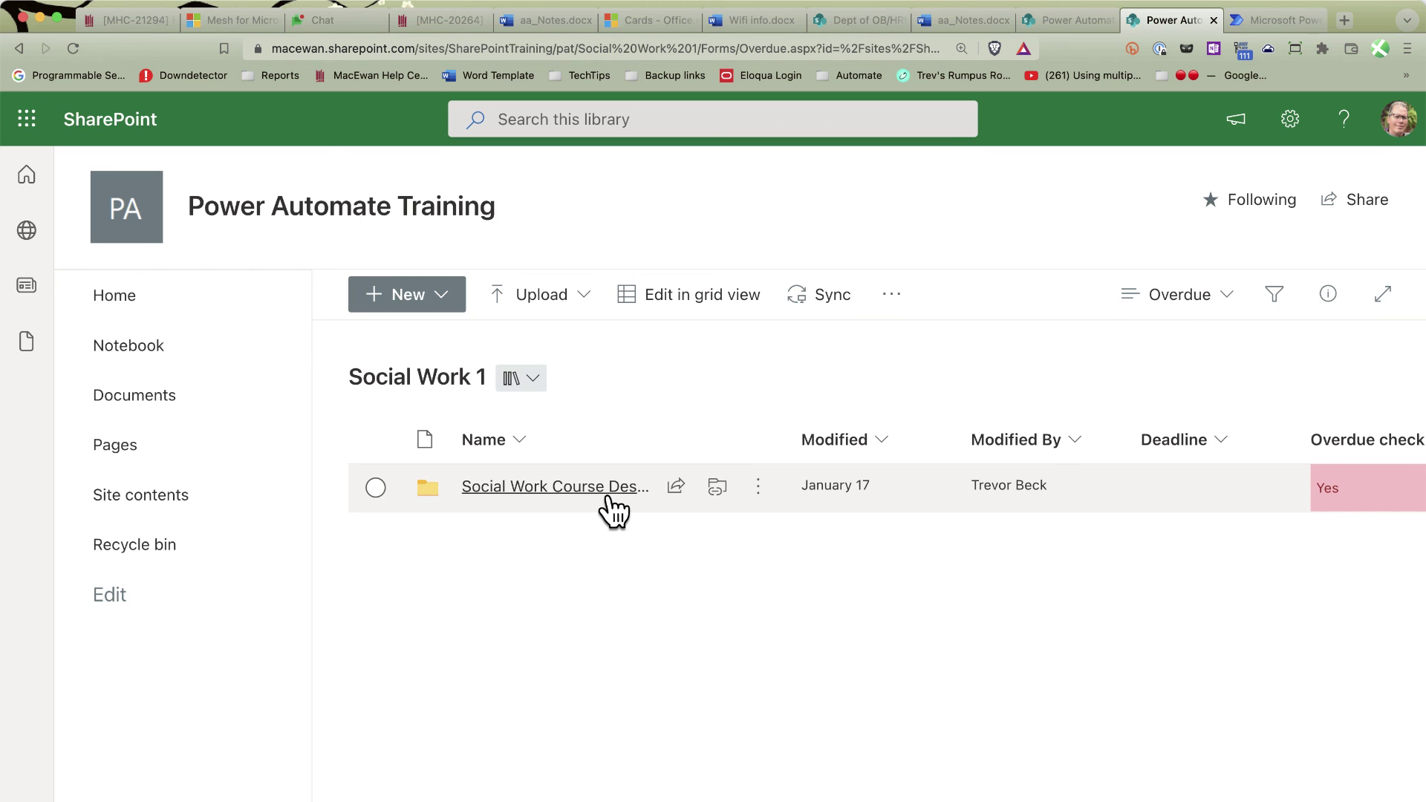
Open the Social Work Course Descriptions folder, compare its Overdue view with the All Documents view, and return to the Overdue view
click(554, 486)
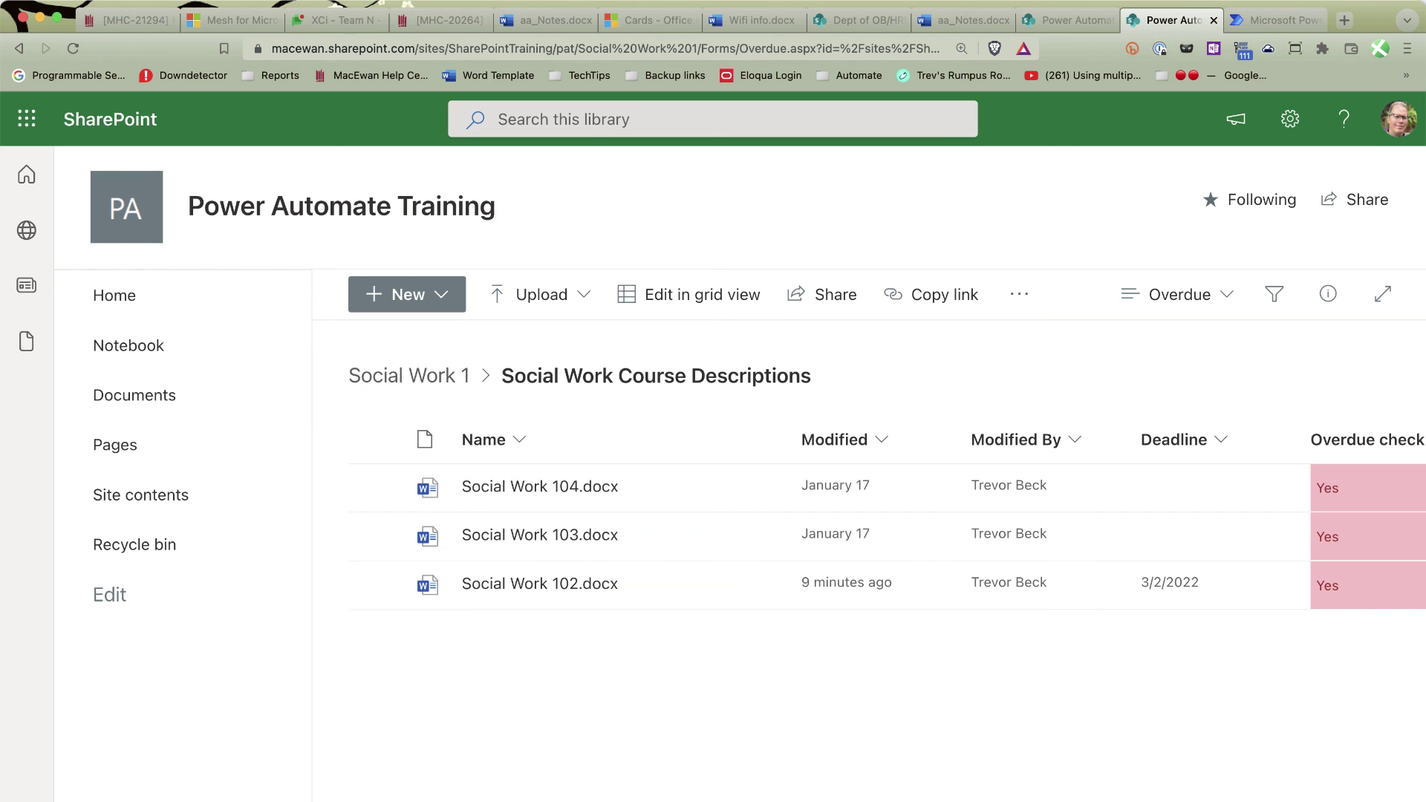
scroll(869, 535, right, 3)
scroll(1063, 512, right, 1)
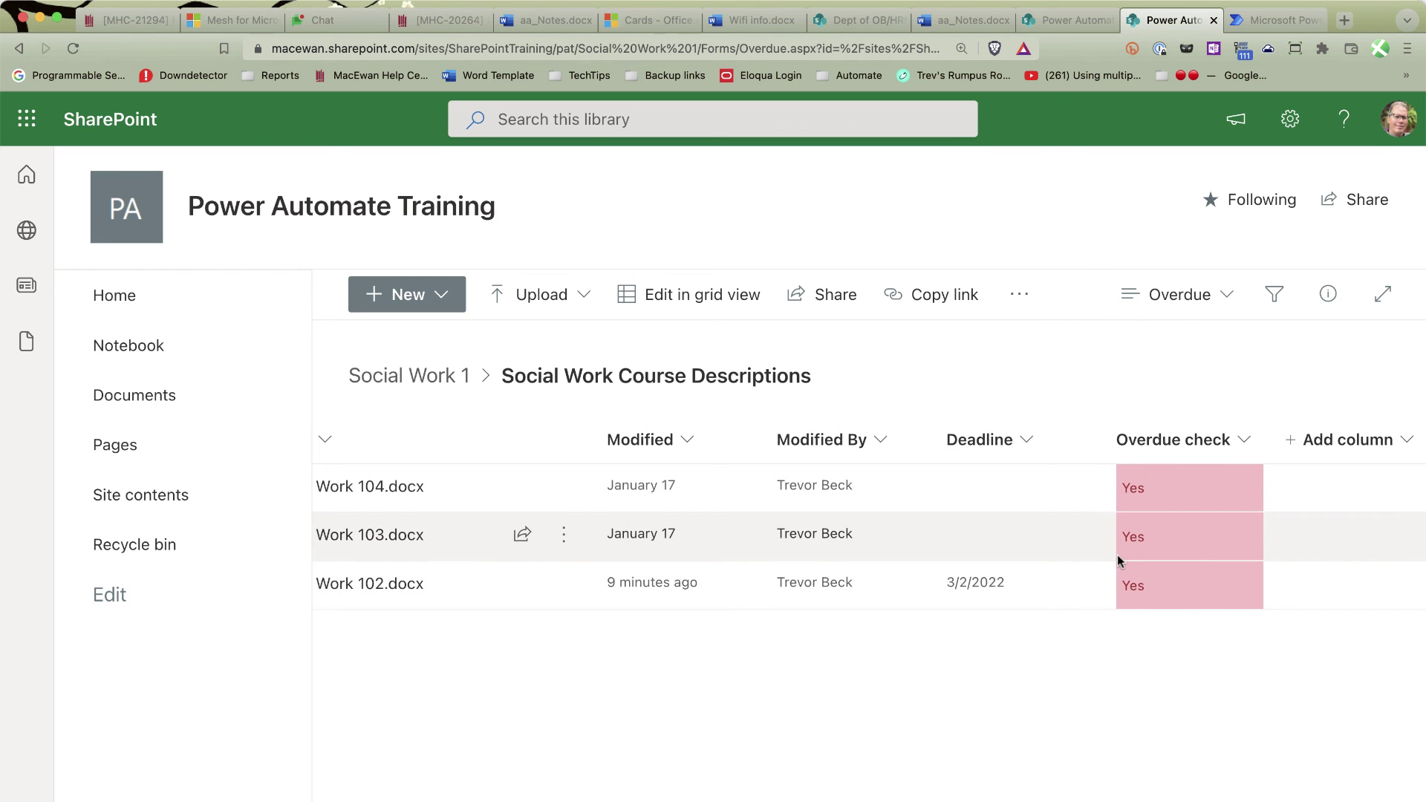
click(1171, 300)
click(1170, 468)
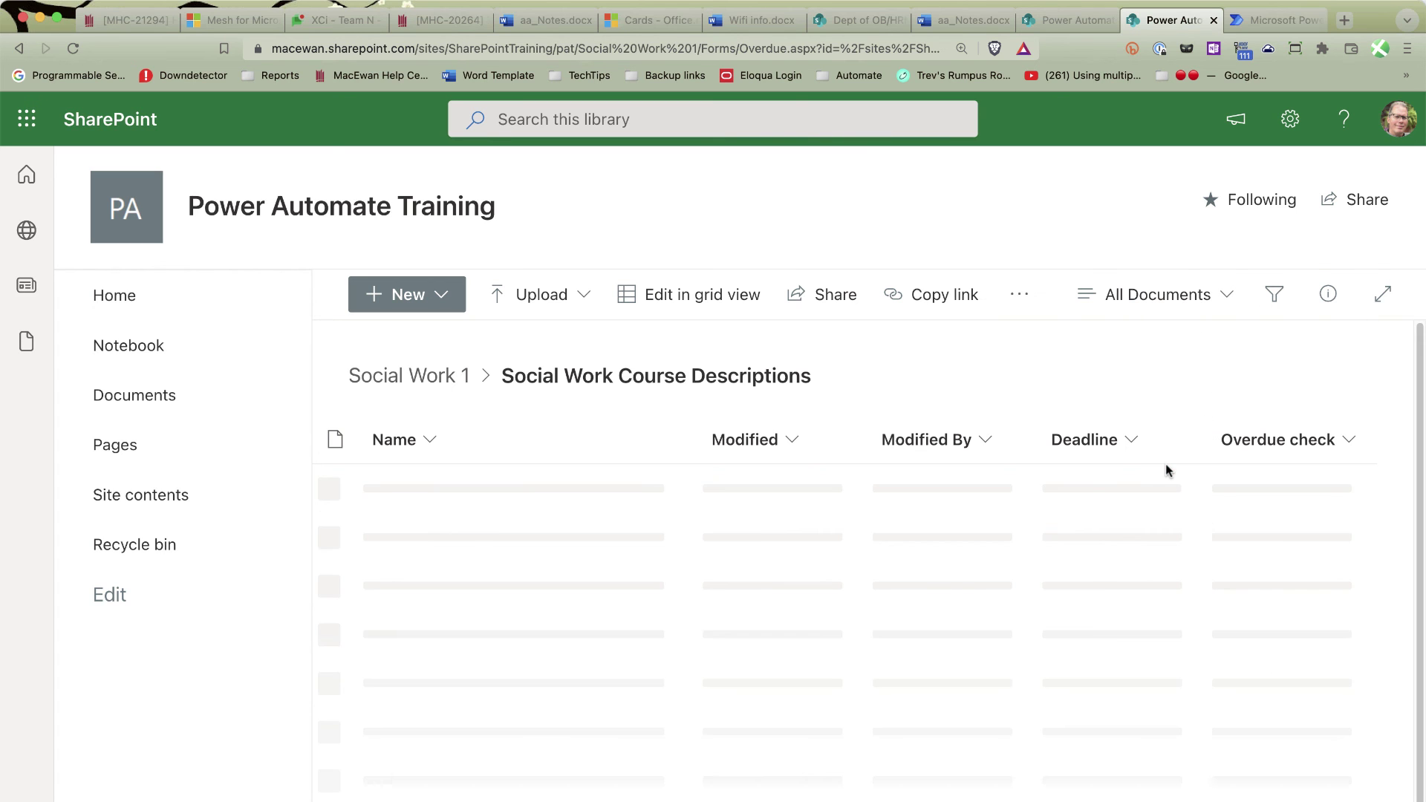
click(1233, 301)
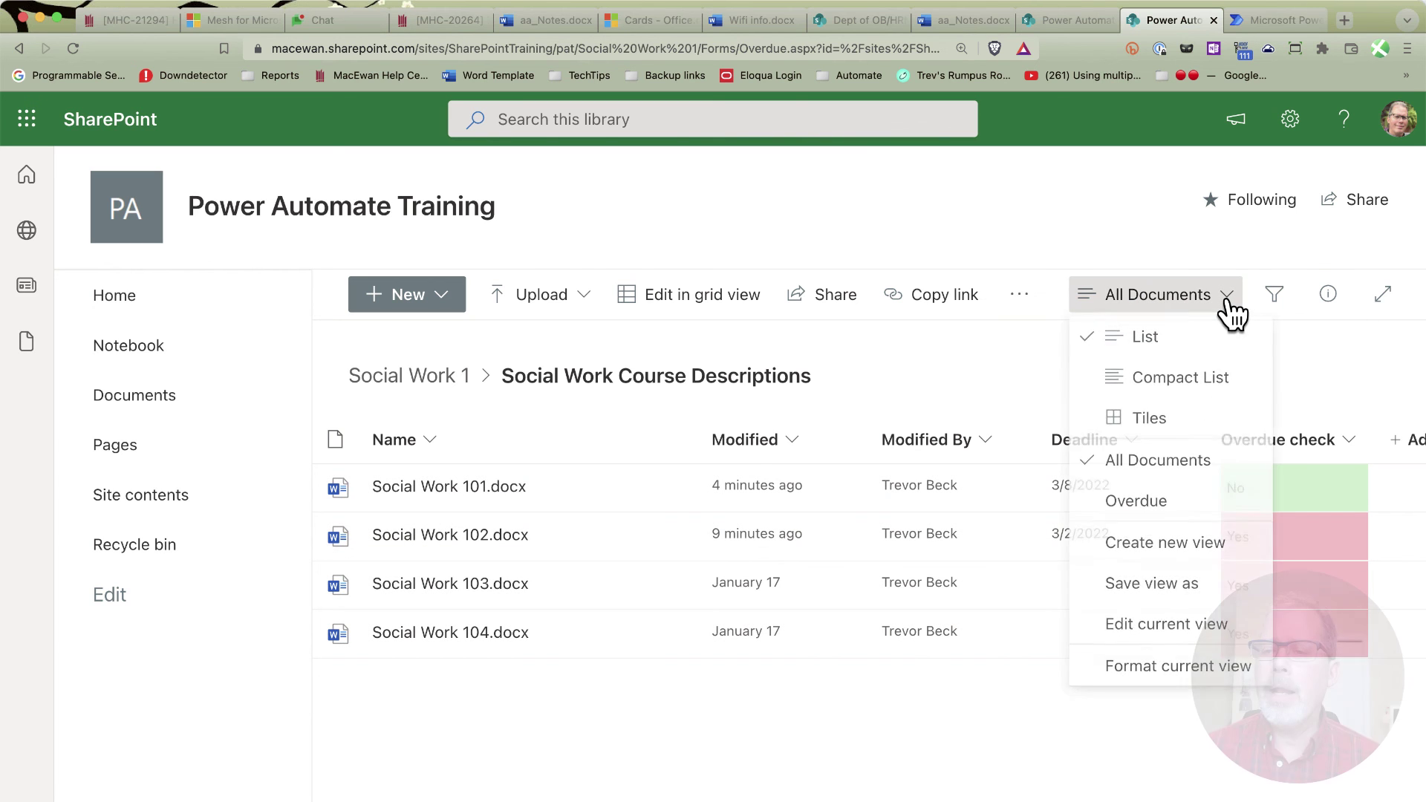
click(1182, 505)
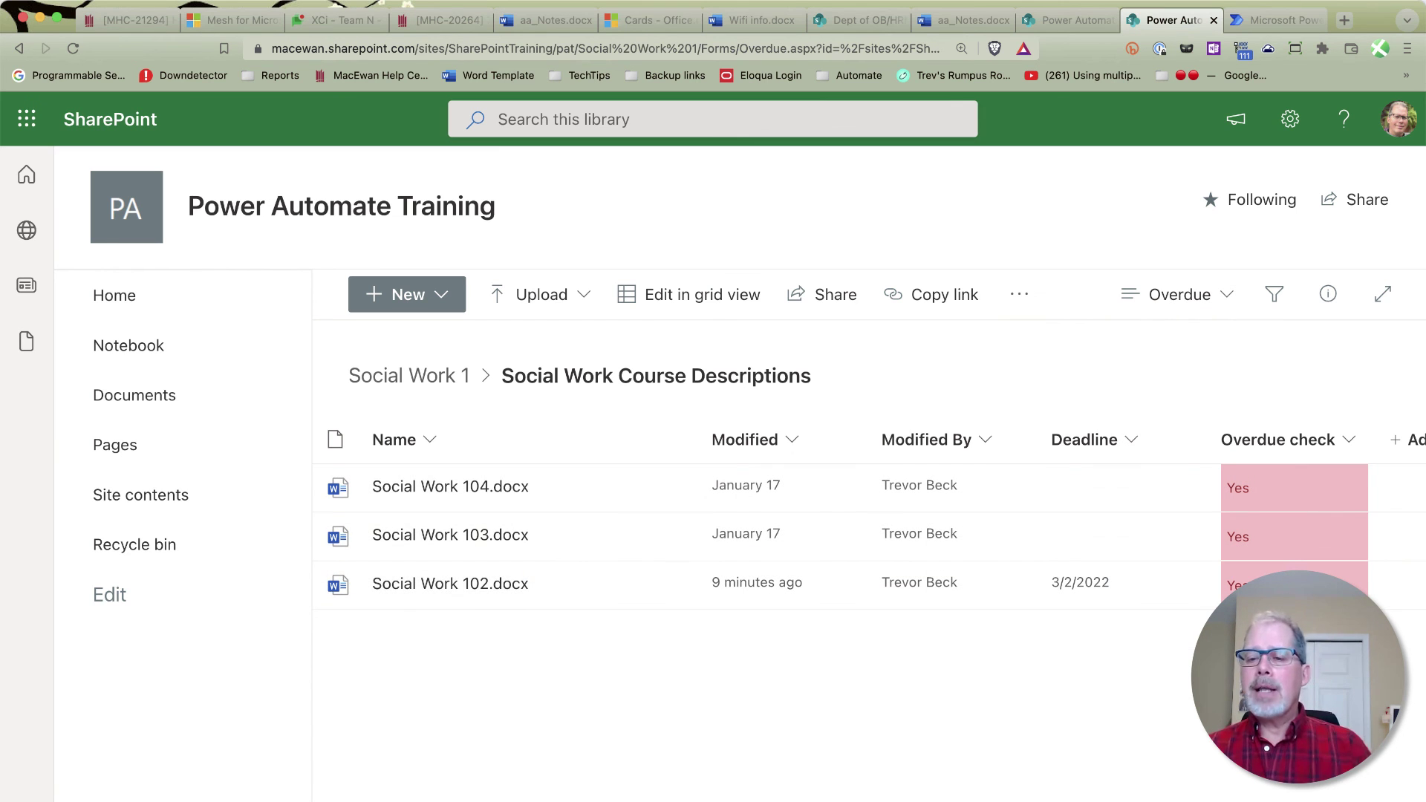